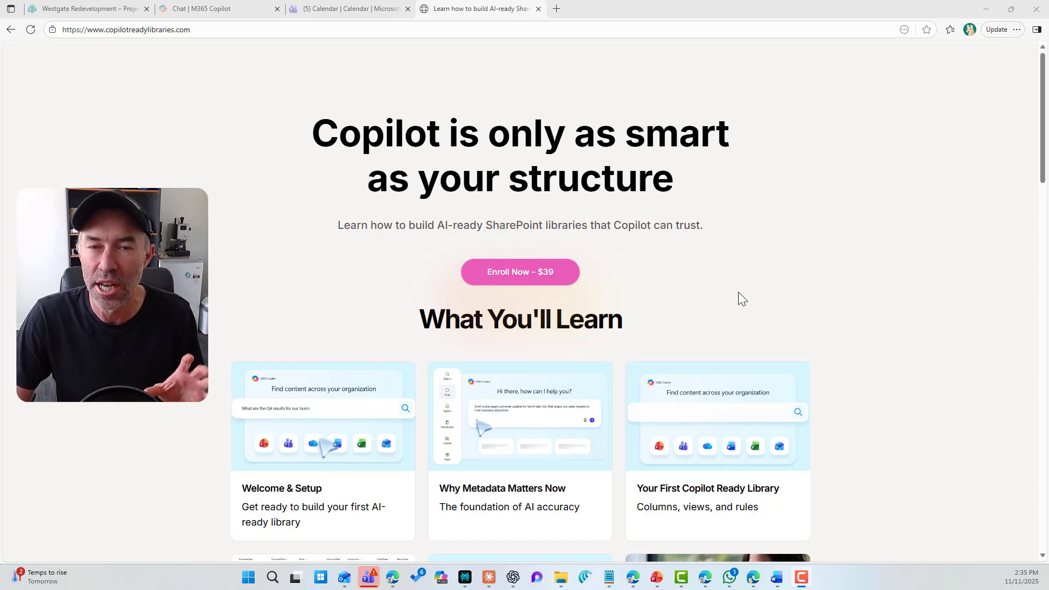
Scroll the course landing page to show the What You'll Learn module cards and Why This Matters section
{"action": "scroll", "coordinate": [738, 293], "scroll_direction": "down", "scroll_amount": 3}
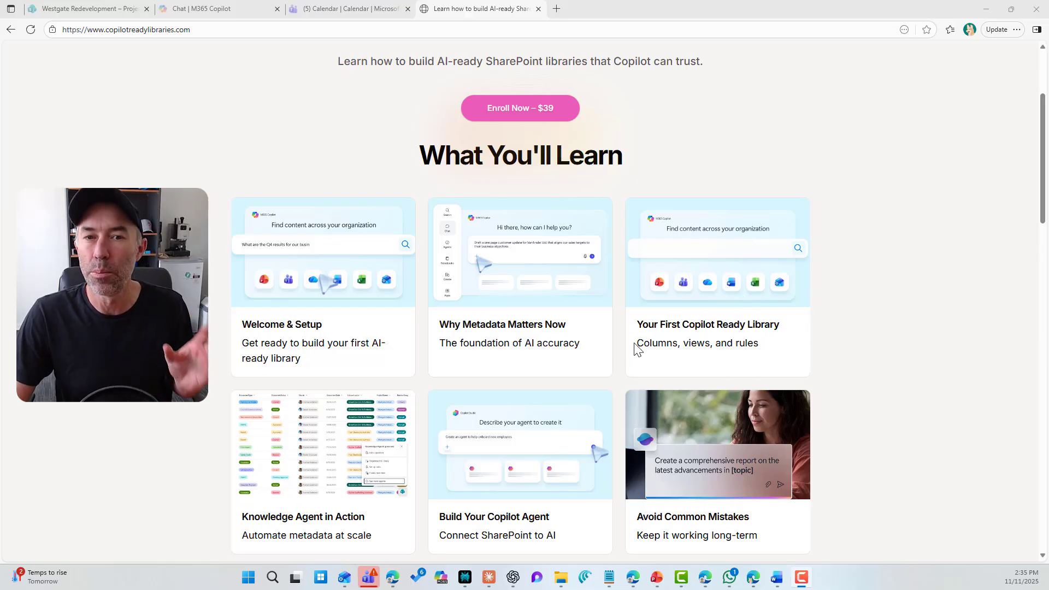
{"action": "scroll", "coordinate": [635, 345], "scroll_direction": "down", "scroll_amount": 2}
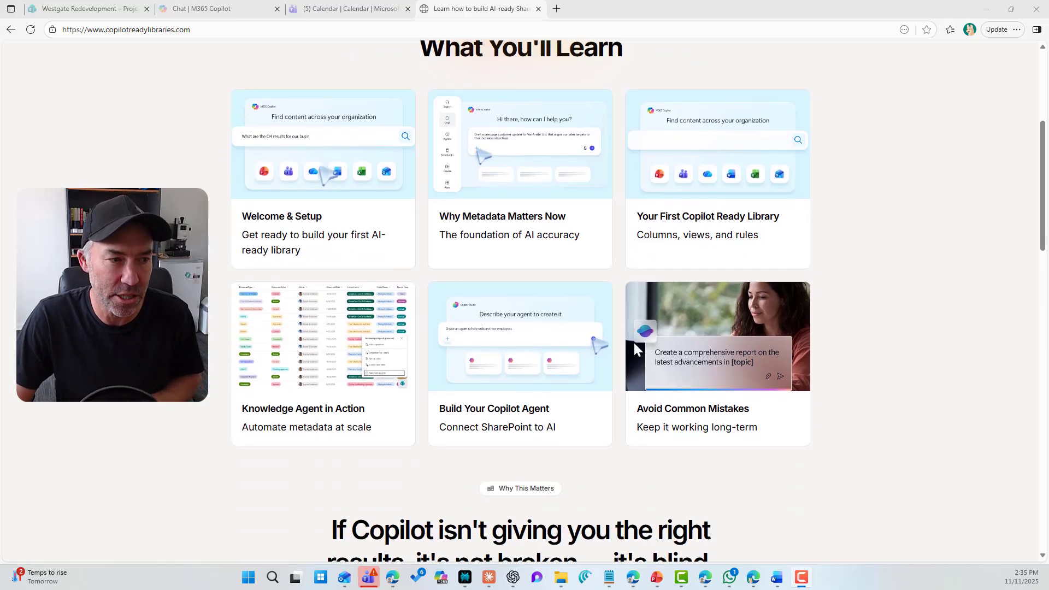
{"action": "scroll", "coordinate": [634, 345], "scroll_direction": "down", "scroll_amount": 2}
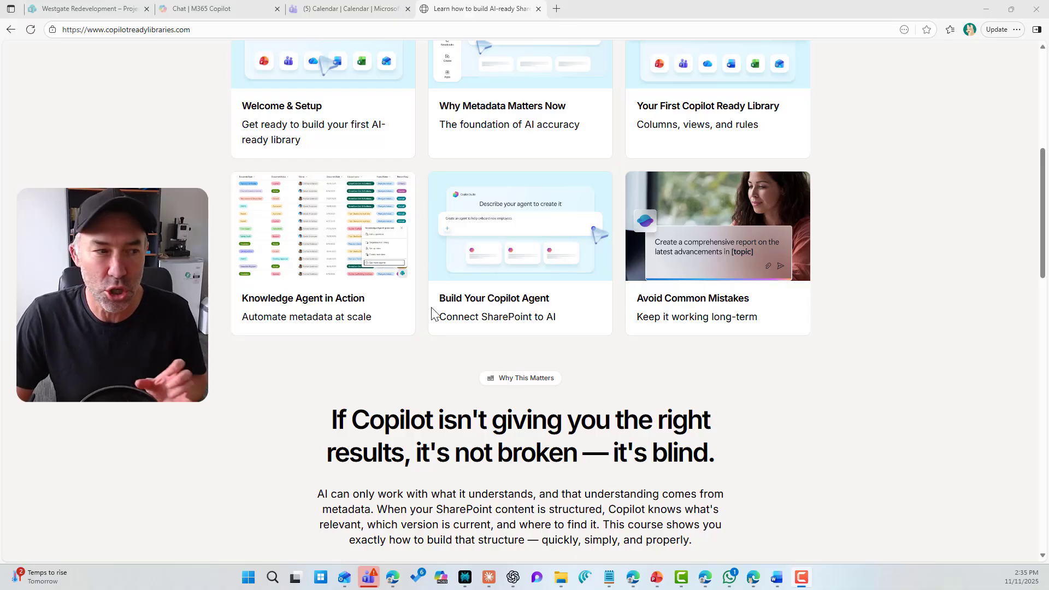
{"action": "scroll", "coordinate": [601, 246], "scroll_direction": "up", "scroll_amount": 1}
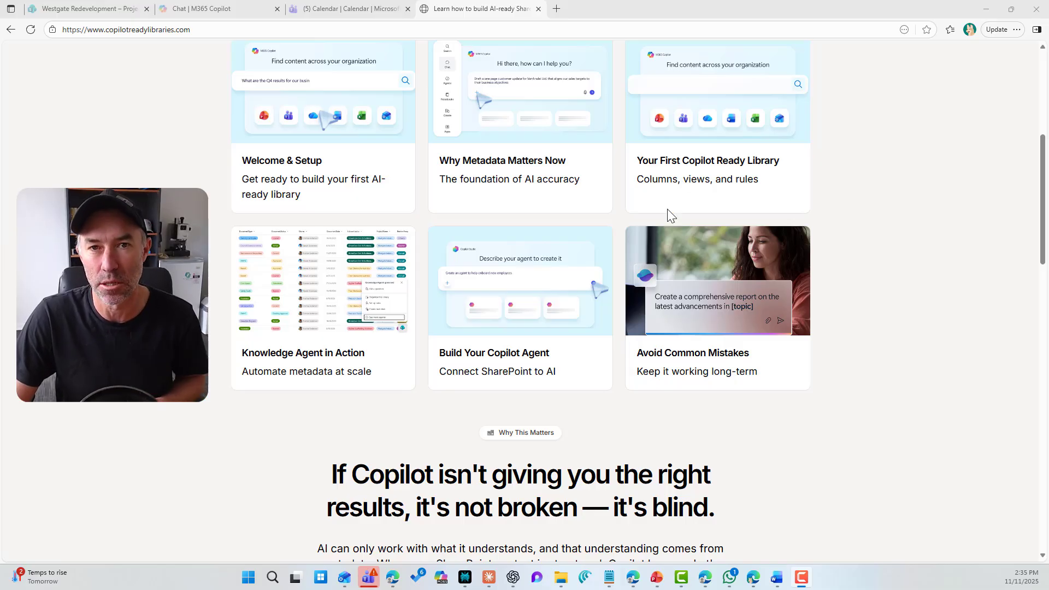
{"action": "scroll", "coordinate": [654, 242], "scroll_direction": "down", "scroll_amount": 2}
{"action": "scroll", "coordinate": [655, 246], "scroll_direction": "up", "scroll_amount": 1}
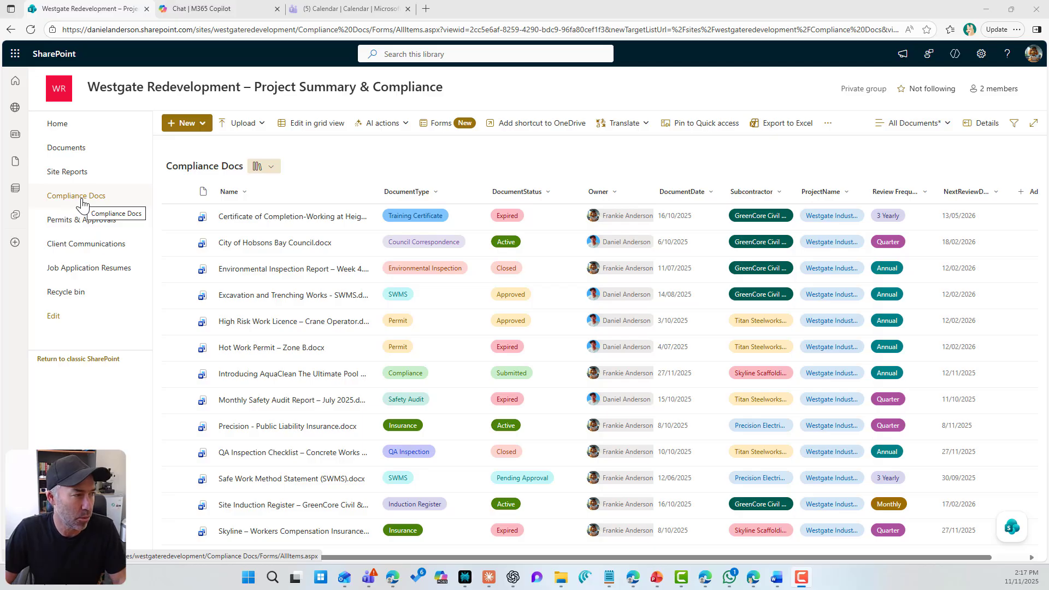
{"action": "left_click", "coordinate": [82, 203]}
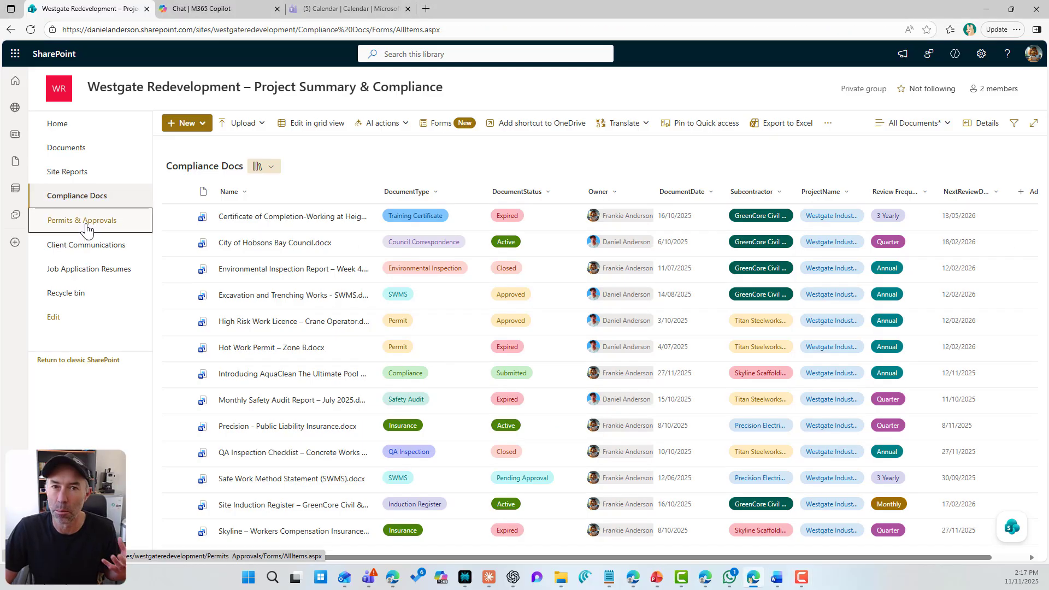
{"action": "left_click", "coordinate": [86, 223]}
{"action": "left_click", "coordinate": [83, 255]}
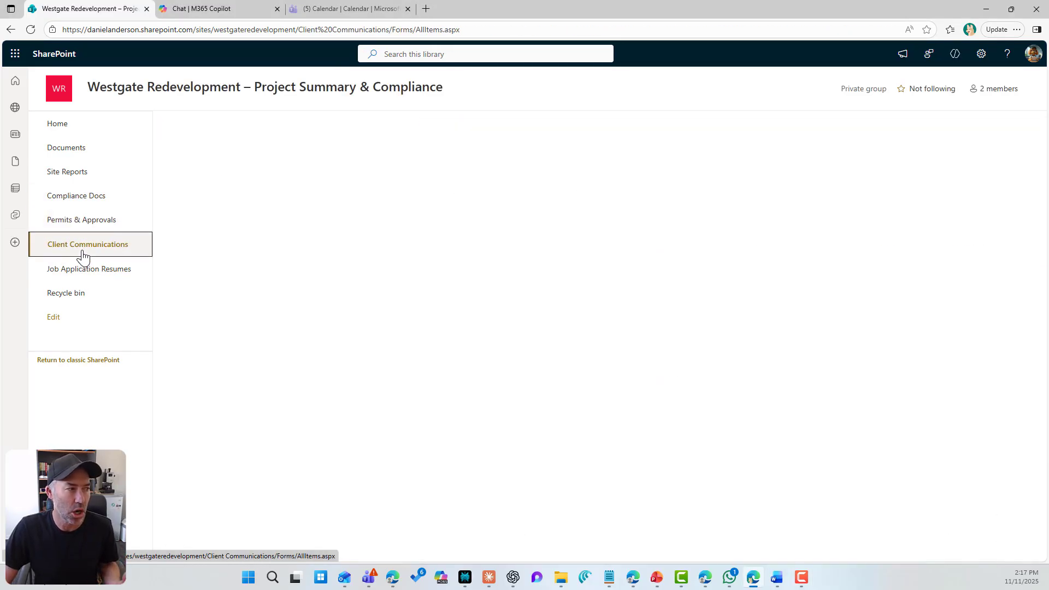
{"action": "left_click", "coordinate": [81, 198]}
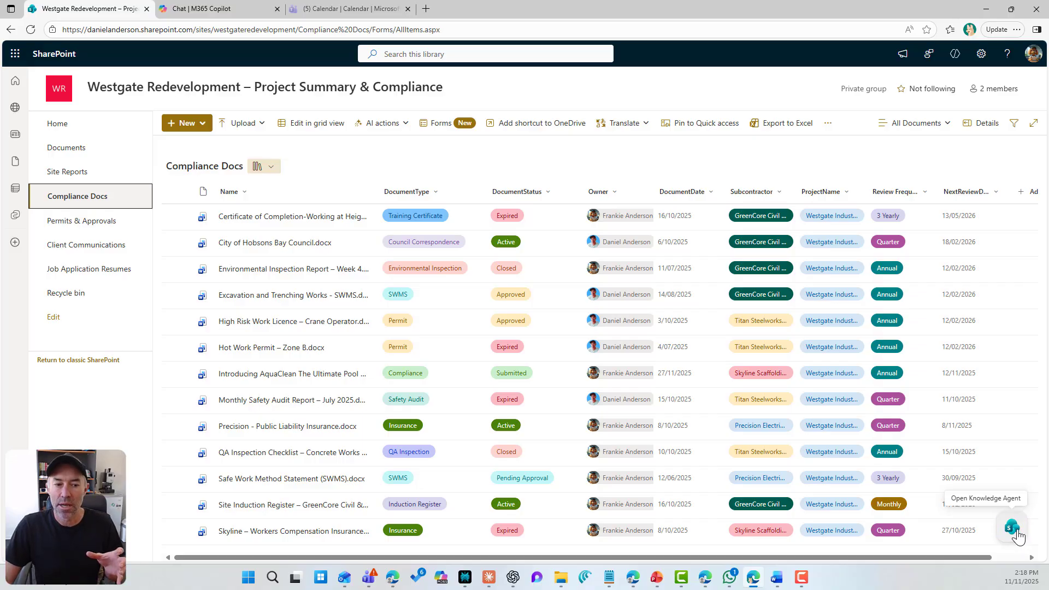
Ask the library's Knowledge Agent: 'can you get me all the expired documents please'
{"action": "left_click", "coordinate": [1016, 535]}
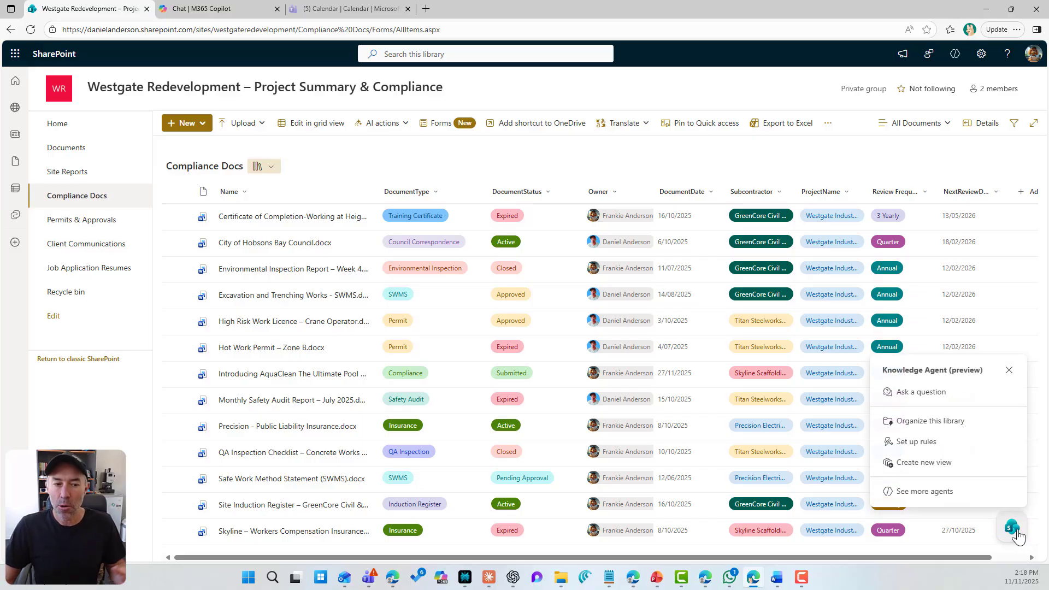
{"action": "left_click", "coordinate": [931, 394]}
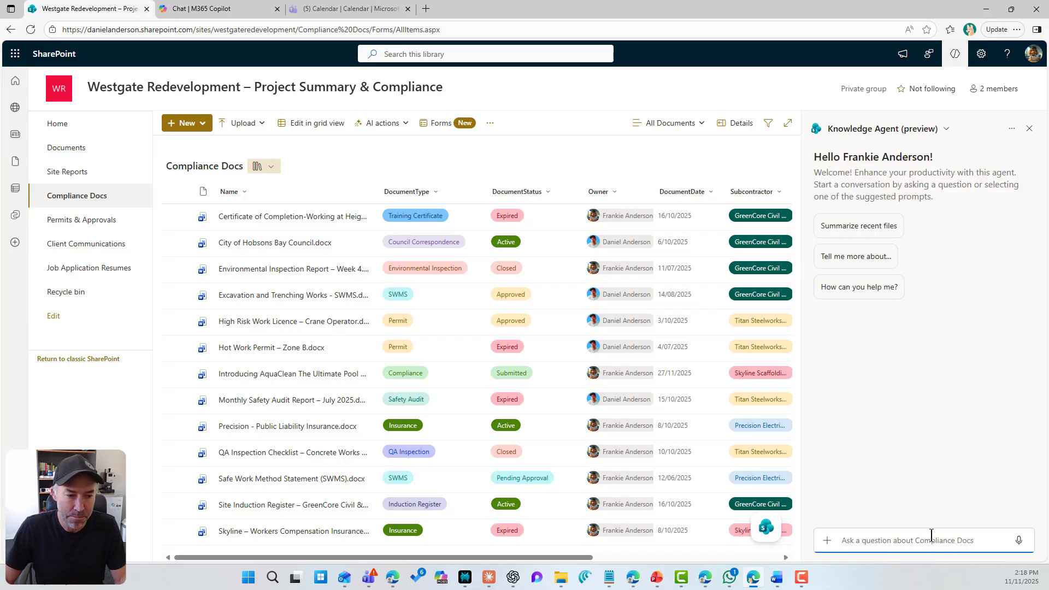
{"action": "type", "text": "can you get me all the expired doc"}
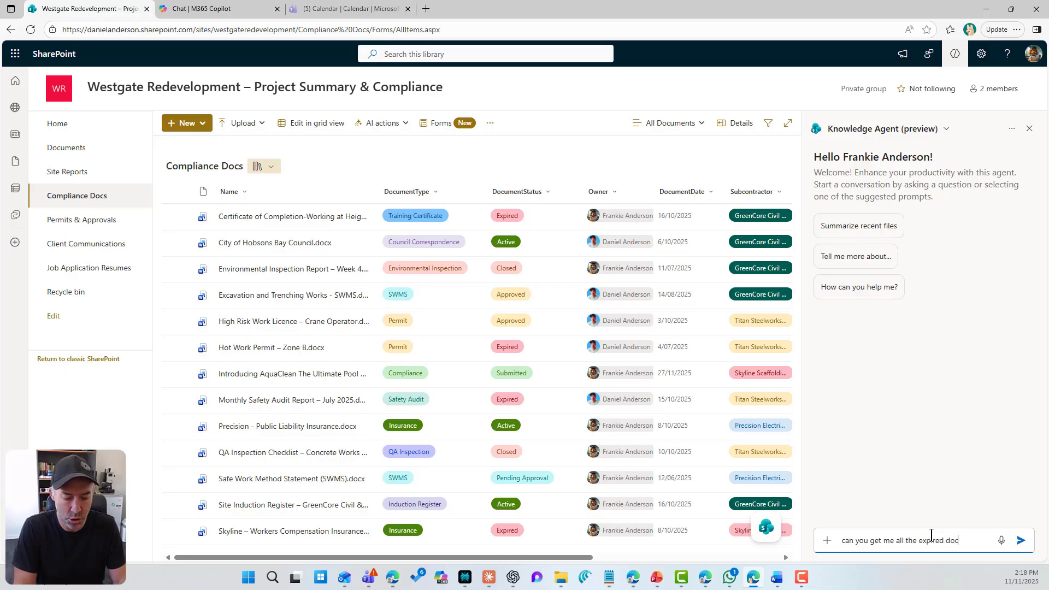
{"action": "type", "text": "uemtn"}
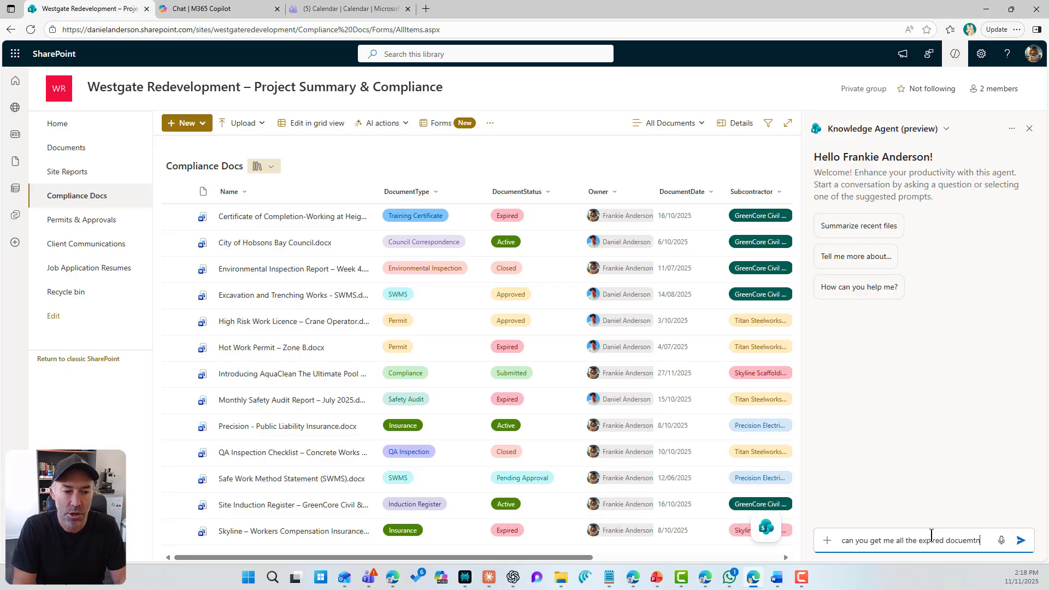
{"action": "key", "text": "BackSpace"}
{"action": "key", "text": "BackSpace"}
{"action": "type", "text": "ent"}
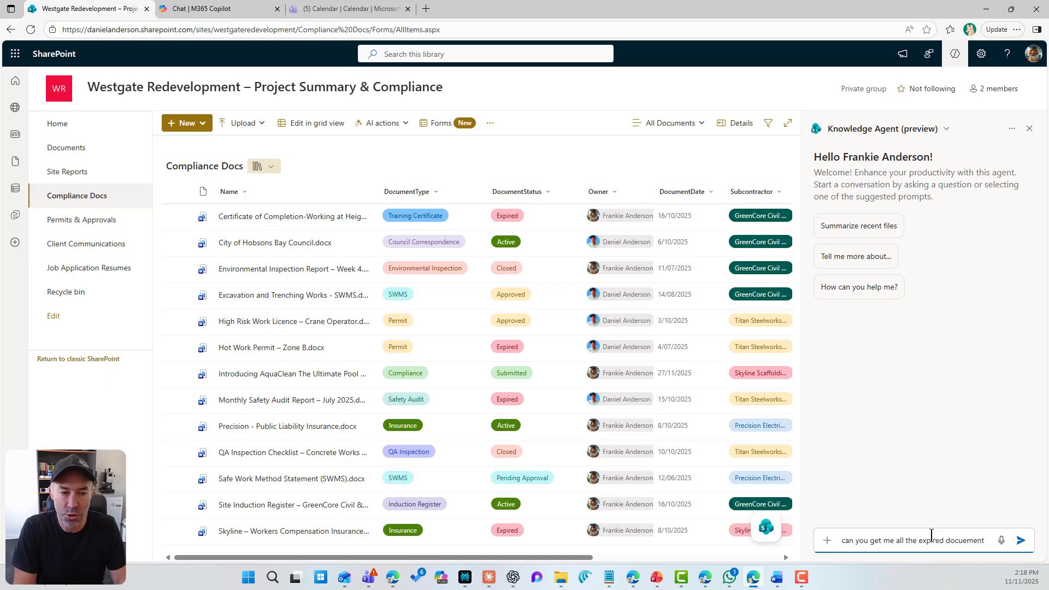
{"action": "type", "text": "s please"}
{"action": "key", "text": "Return"}
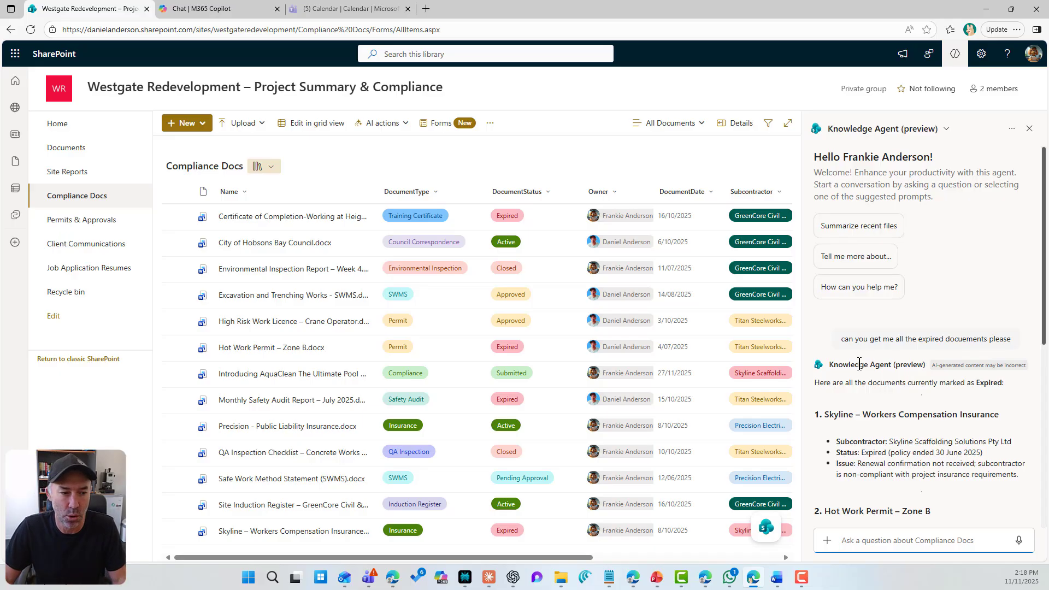
{"action": "scroll", "coordinate": [870, 361], "scroll_direction": "down", "scroll_amount": 4}
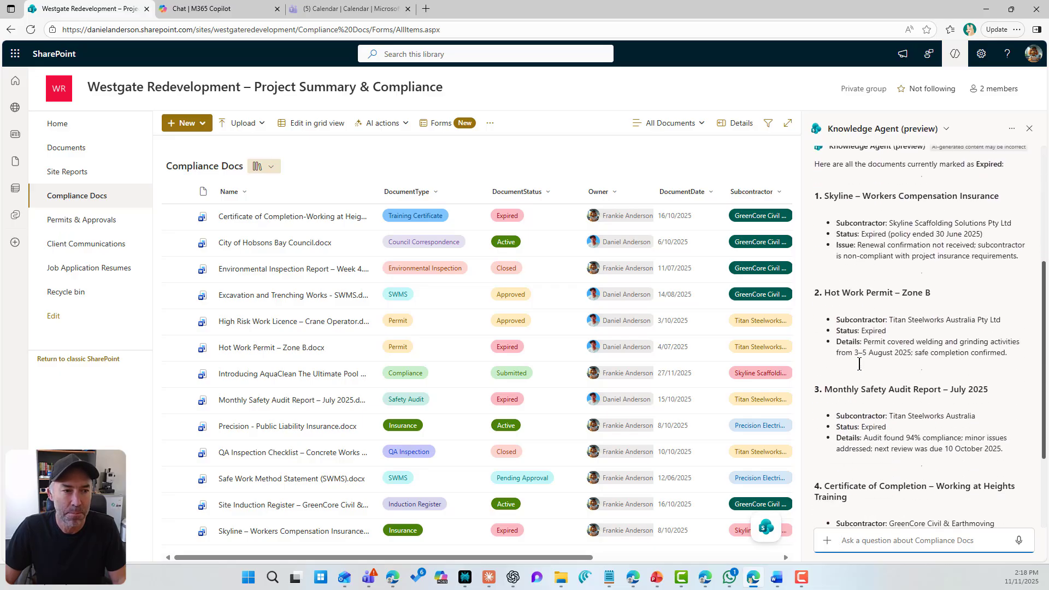
{"action": "scroll", "coordinate": [856, 353], "scroll_direction": "down", "scroll_amount": 2}
{"action": "scroll", "coordinate": [855, 353], "scroll_direction": "up", "scroll_amount": 1}
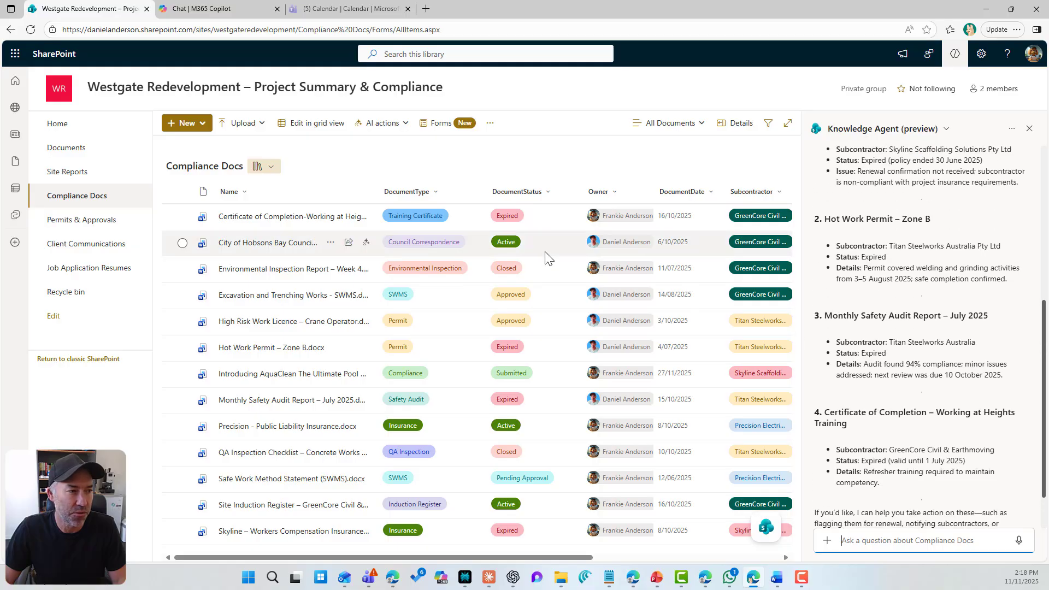
{"action": "left_click", "coordinate": [546, 192]}
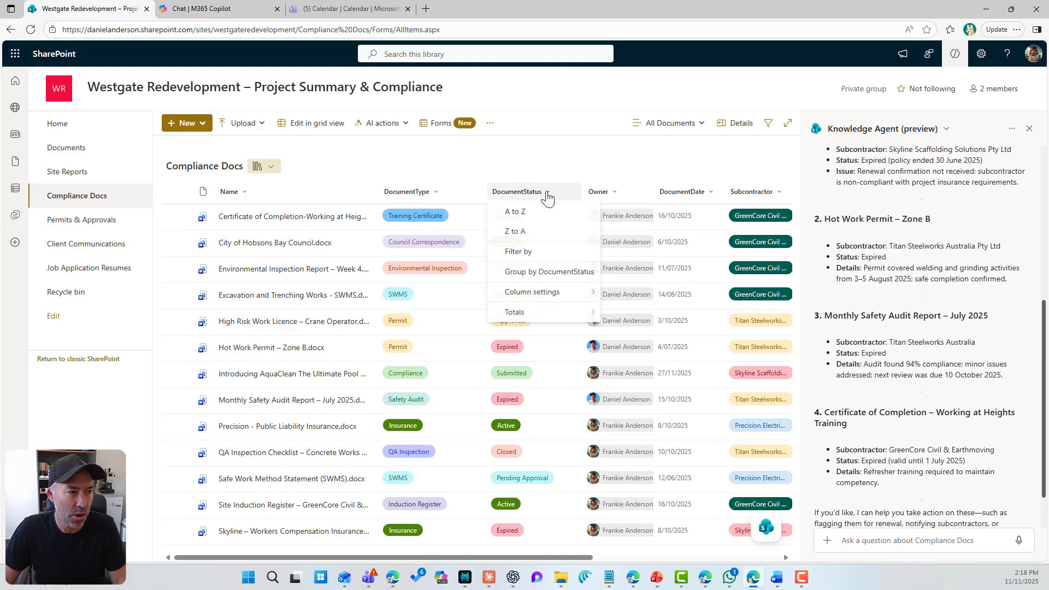
{"action": "left_click", "coordinate": [540, 255]}
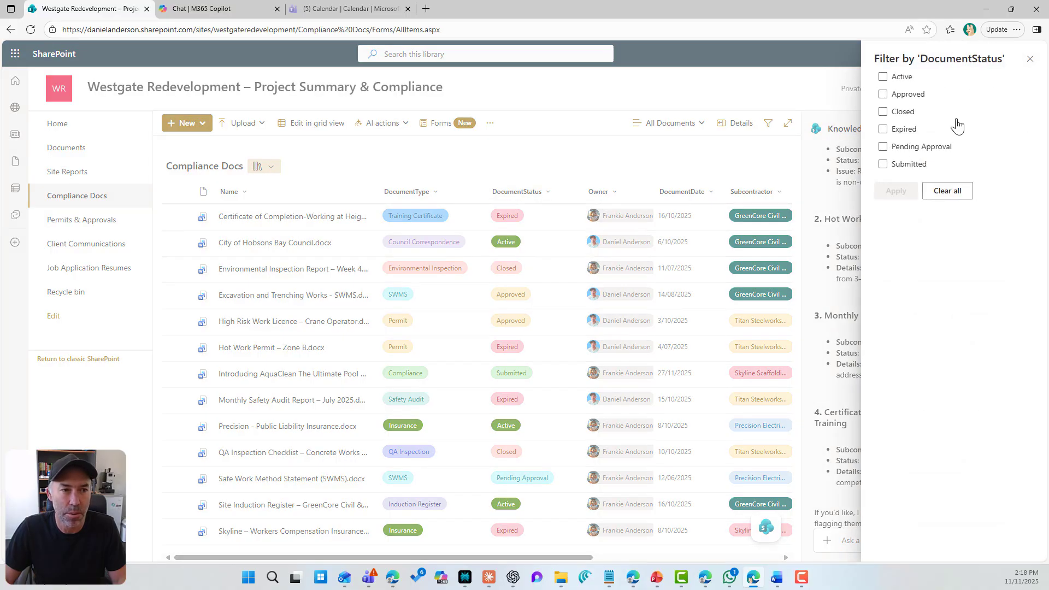
{"action": "left_click", "coordinate": [902, 130]}
{"action": "left_click", "coordinate": [896, 192]}
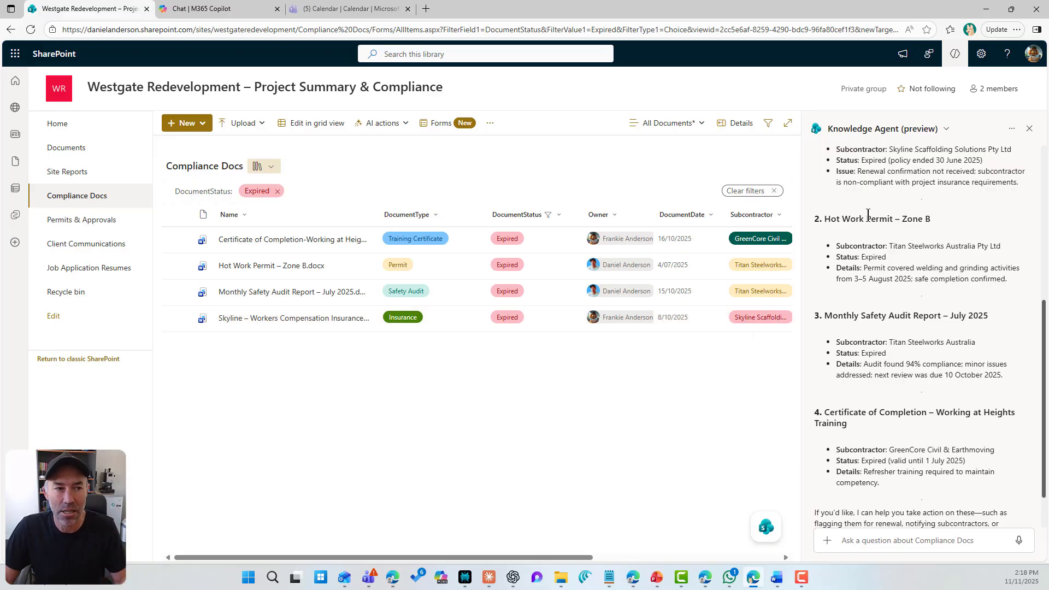
{"action": "left_click", "coordinate": [774, 191]}
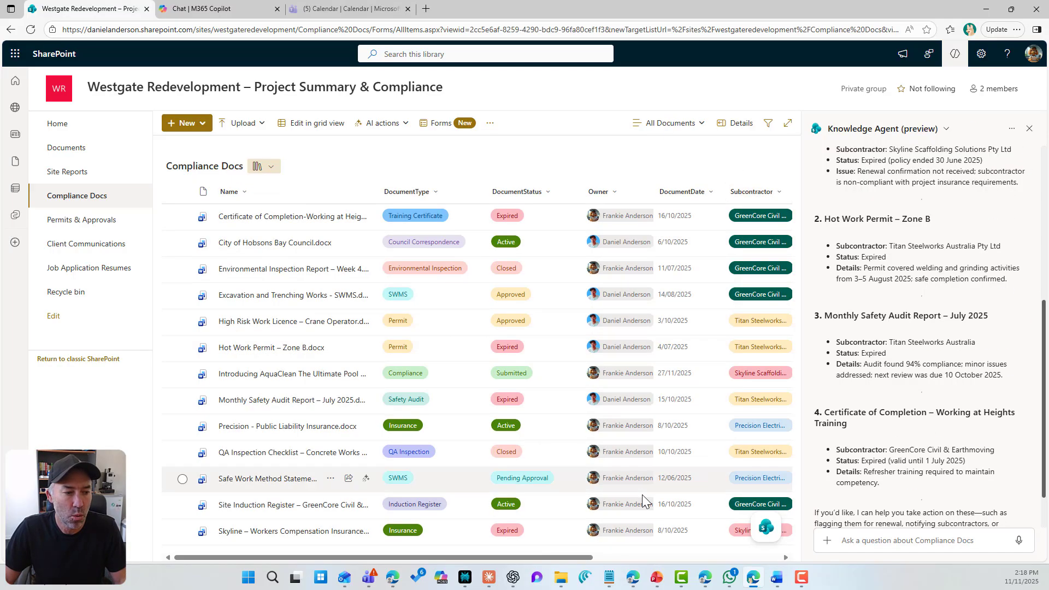
{"action": "left_click_drag", "start_coordinate": [557, 558], "coordinate": [437, 546]}
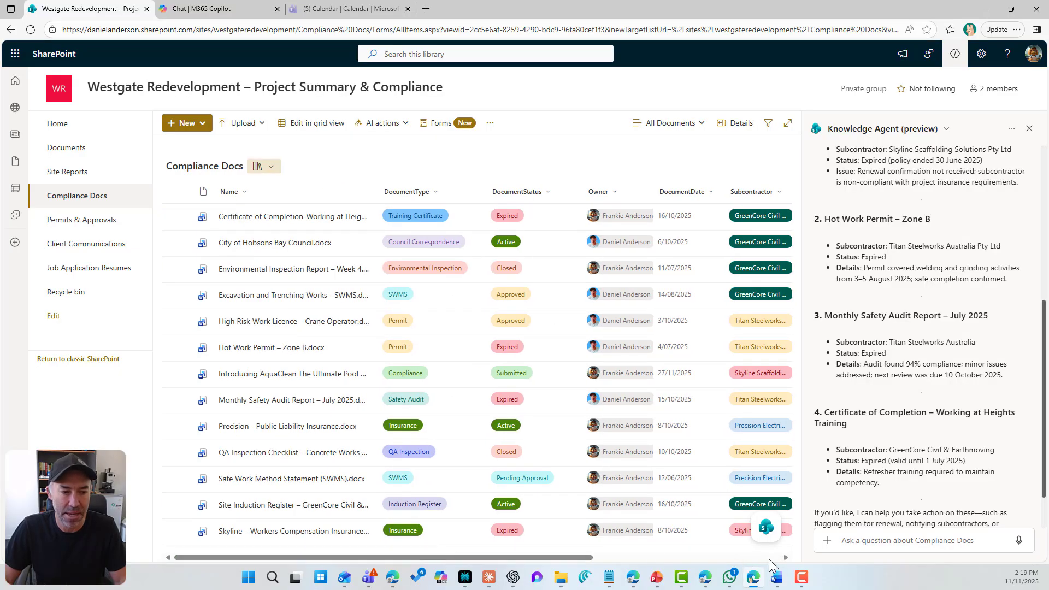
Ask the Knowledge Agent for all documents that have a next review date this month
{"action": "left_click", "coordinate": [862, 542]}
{"action": "type", "text": "now can"}
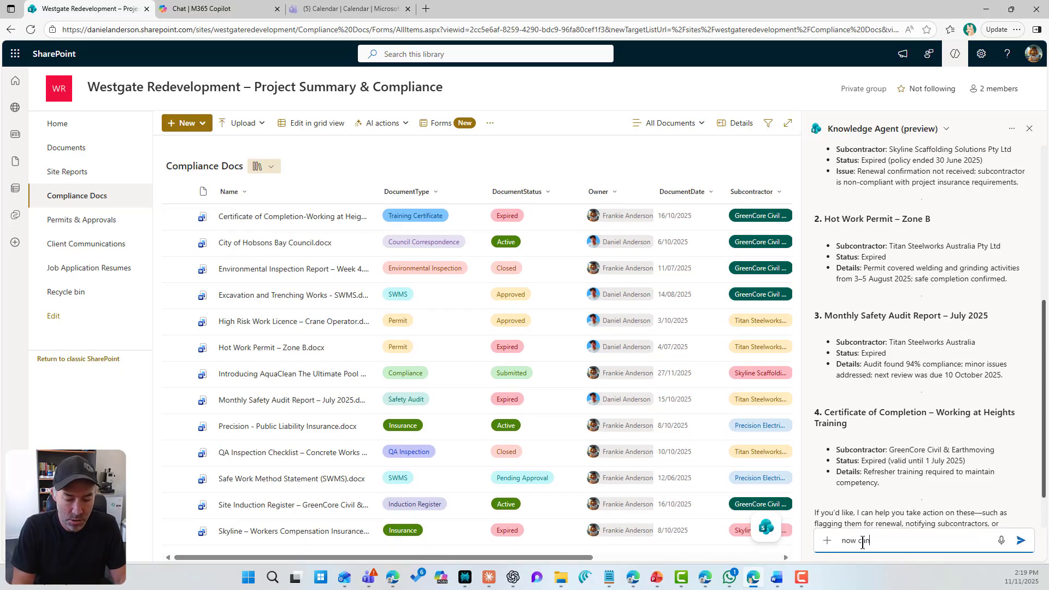
{"action": "type", "text": " you please get me"}
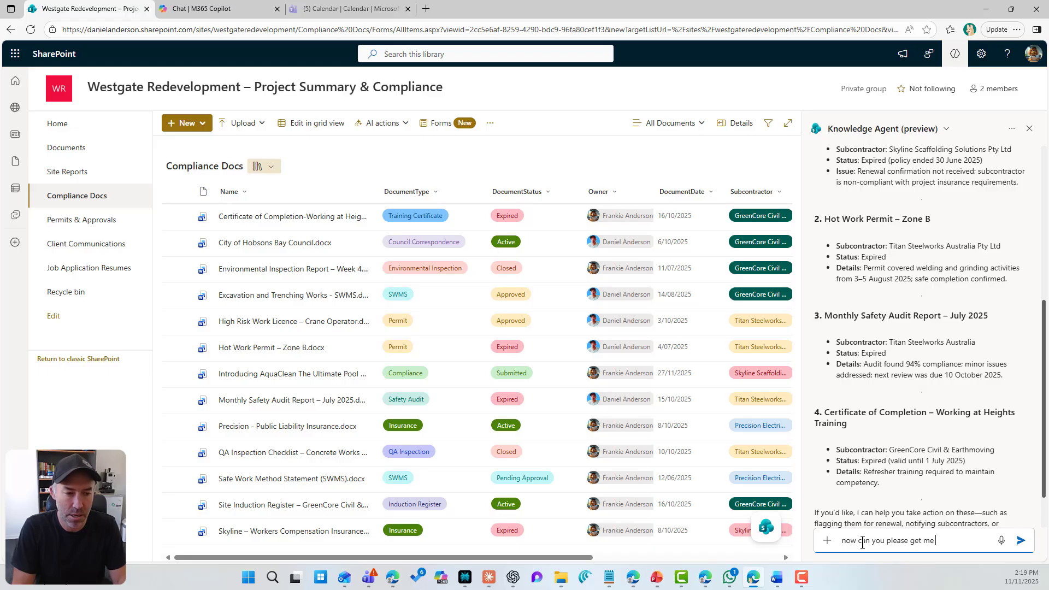
{"action": "type", "text": " all the docuyment"}
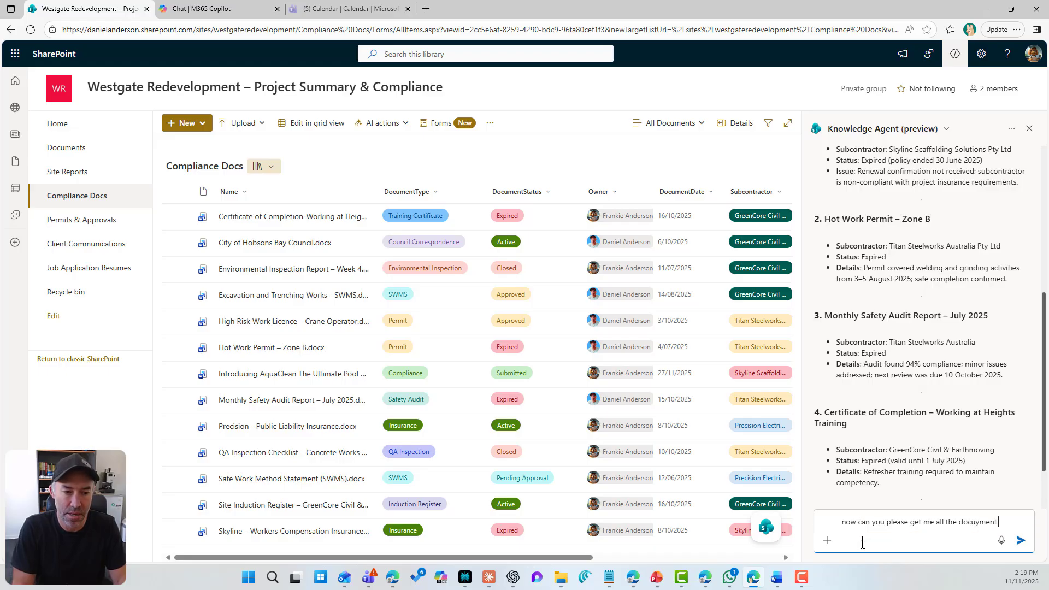
{"action": "key", "text": "BackSpace"}
{"action": "key", "text": "BackSpace"}
{"action": "key", "text": "BackSpace"}
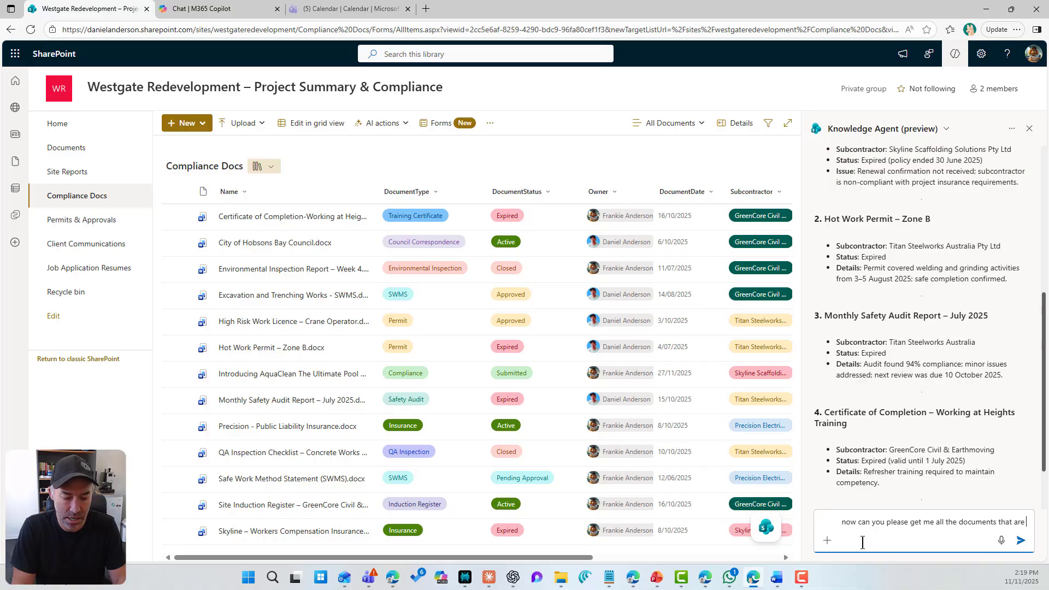
{"action": "type", "text": "have a next review date"}
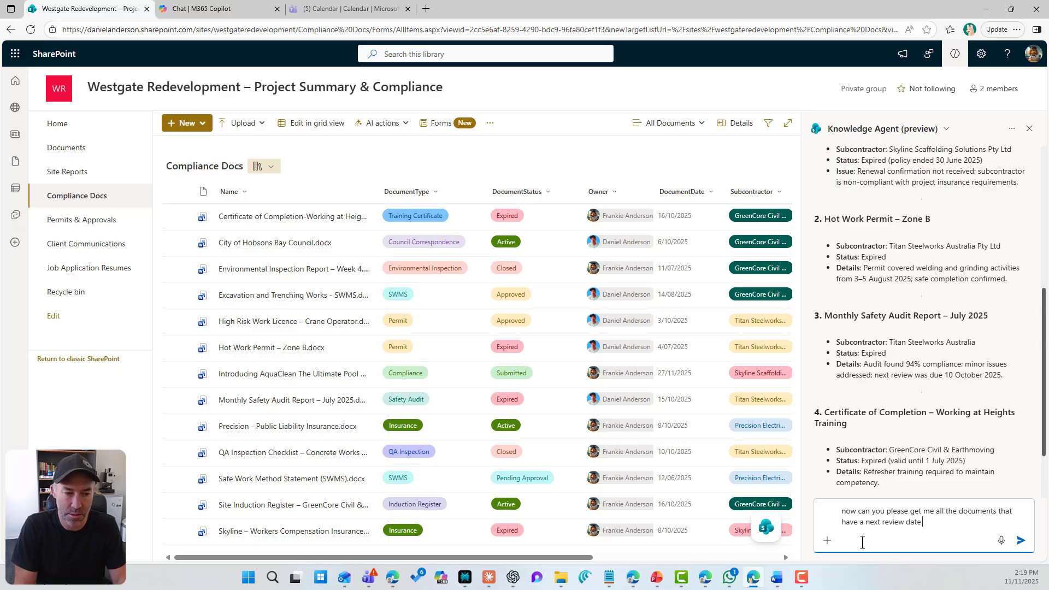
{"action": "type", "text": "for this month"}
{"action": "key", "text": "Return"}
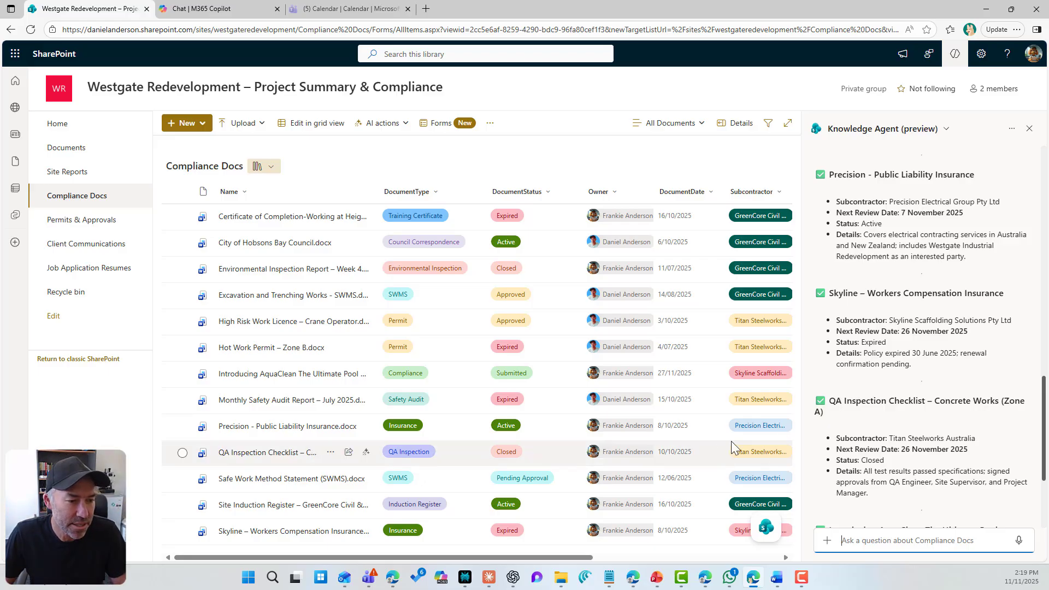
Filter Compliance Docs by NextReviewDate to 8/11, 12/11 and 27/11/2025, leaving four documents
{"action": "left_click_drag", "start_coordinate": [572, 555], "coordinate": [748, 555]}
{"action": "scroll", "coordinate": [890, 300], "scroll_direction": "up", "scroll_amount": 10}
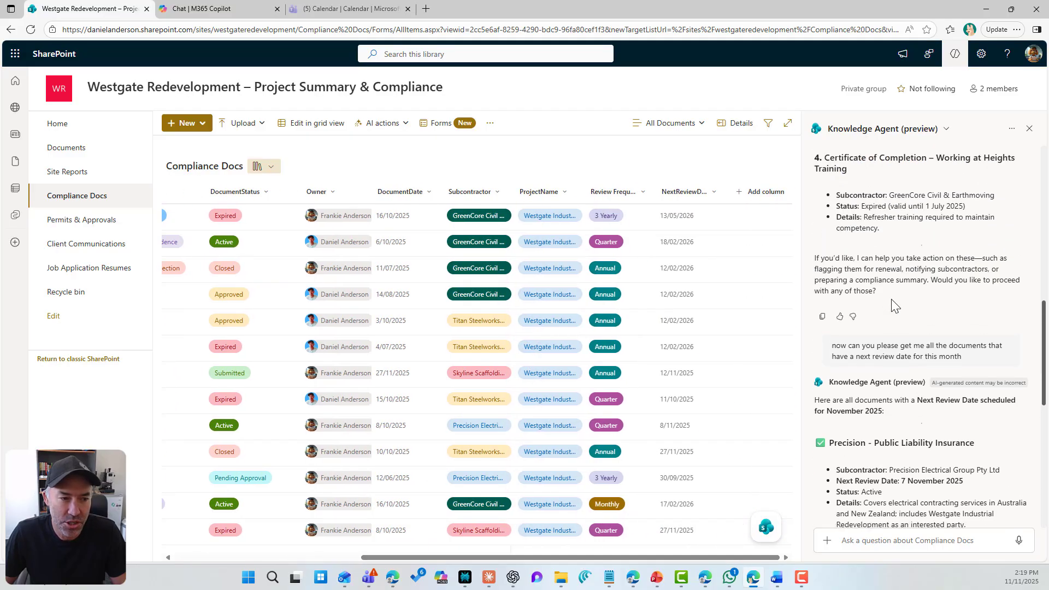
{"action": "scroll", "coordinate": [891, 299], "scroll_direction": "down", "scroll_amount": 3}
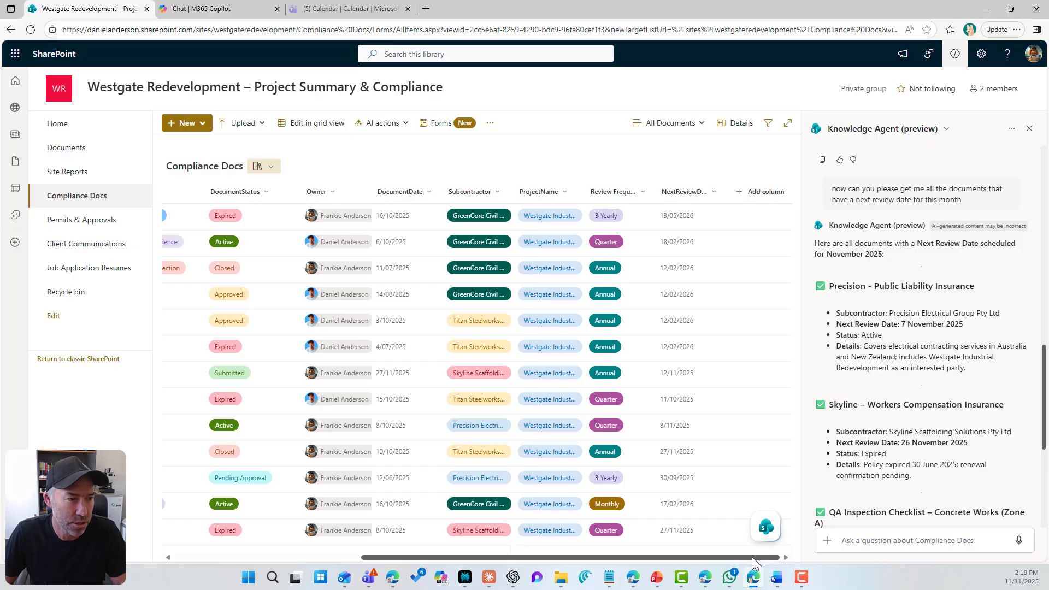
{"action": "left_click_drag", "start_coordinate": [752, 556], "coordinate": [739, 557]}
{"action": "left_click", "coordinate": [732, 193]}
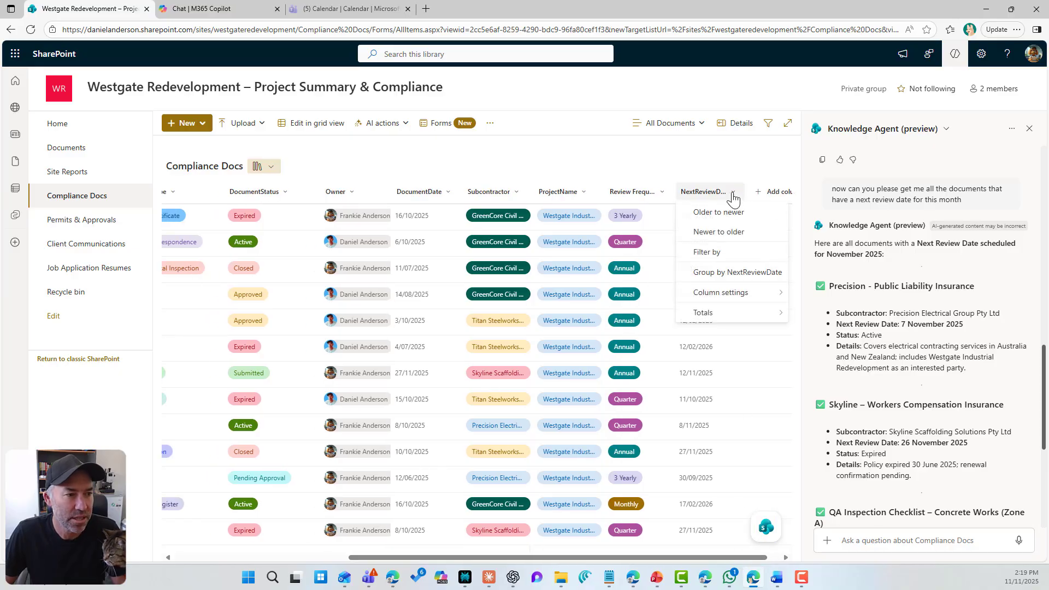
{"action": "left_click", "coordinate": [708, 252]}
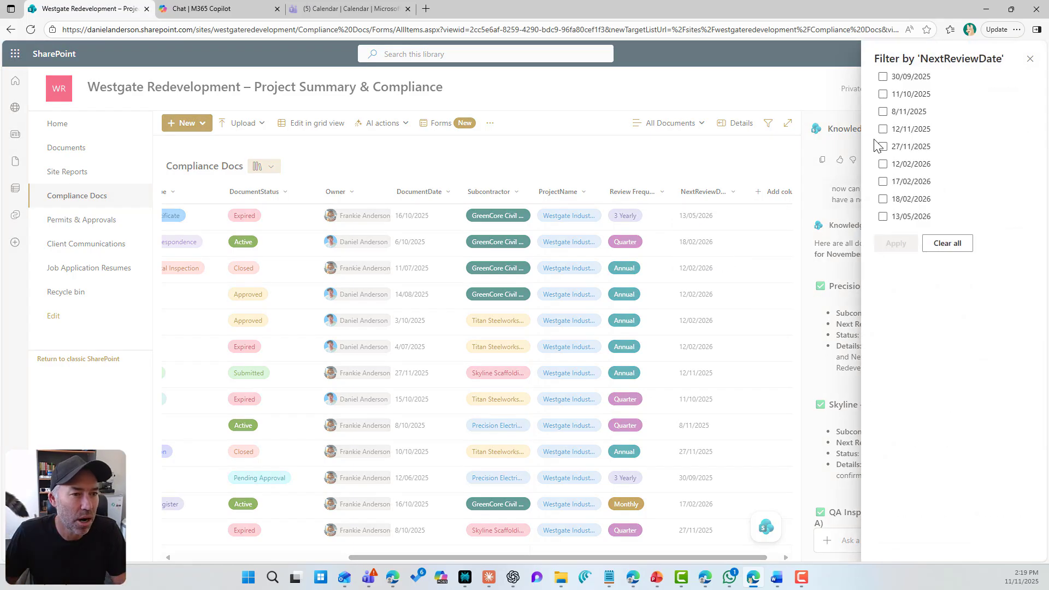
{"action": "left_click", "coordinate": [882, 111]}
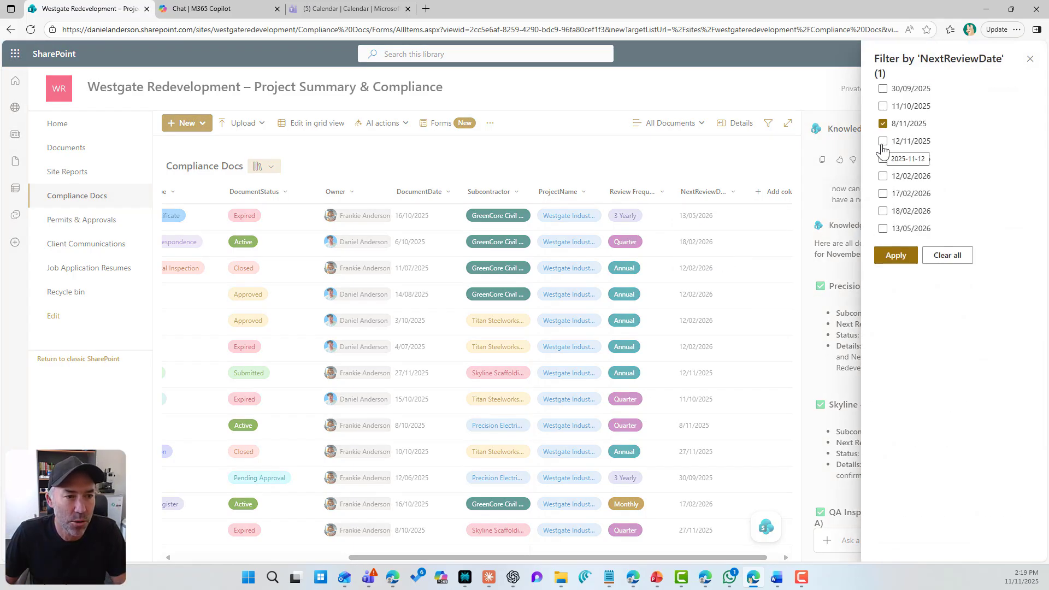
{"action": "left_click", "coordinate": [882, 143]}
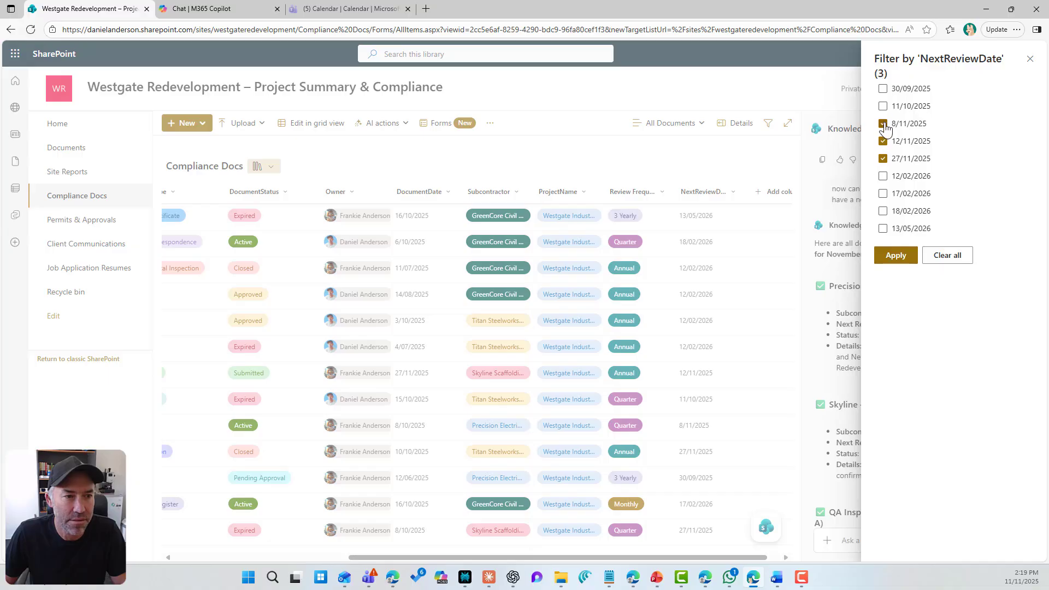
{"action": "left_click", "coordinate": [895, 255]}
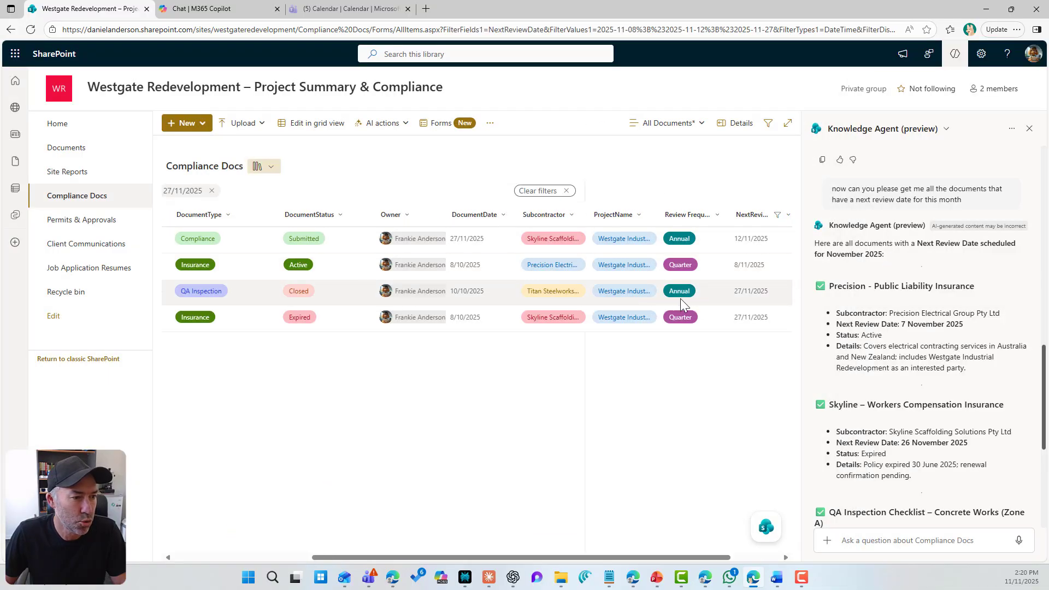
{"action": "scroll", "coordinate": [852, 281], "scroll_direction": "down", "scroll_amount": 3}
{"action": "scroll", "coordinate": [852, 281], "scroll_direction": "down", "scroll_amount": 3}
{"action": "scroll", "coordinate": [852, 281], "scroll_direction": "up", "scroll_amount": 6}
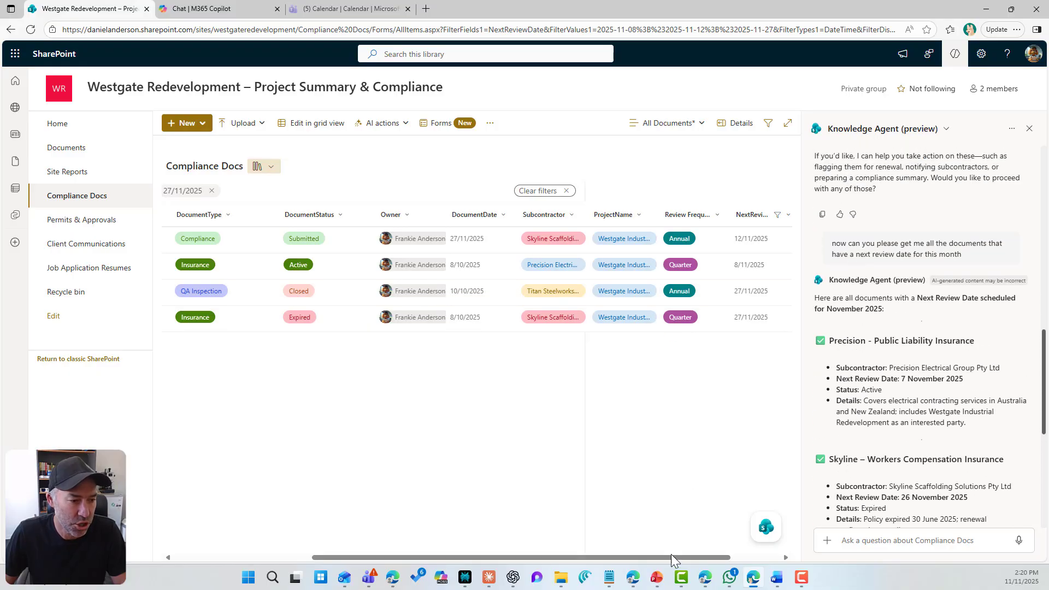
{"action": "left_click_drag", "start_coordinate": [670, 557], "coordinate": [533, 557]}
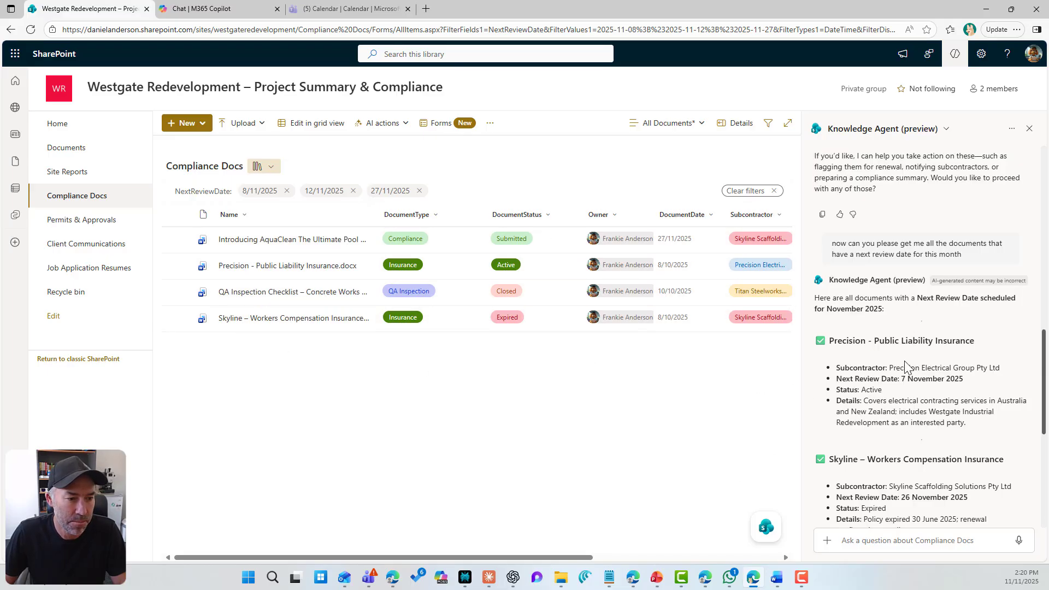
{"action": "scroll", "coordinate": [901, 360], "scroll_direction": "down", "scroll_amount": 5}
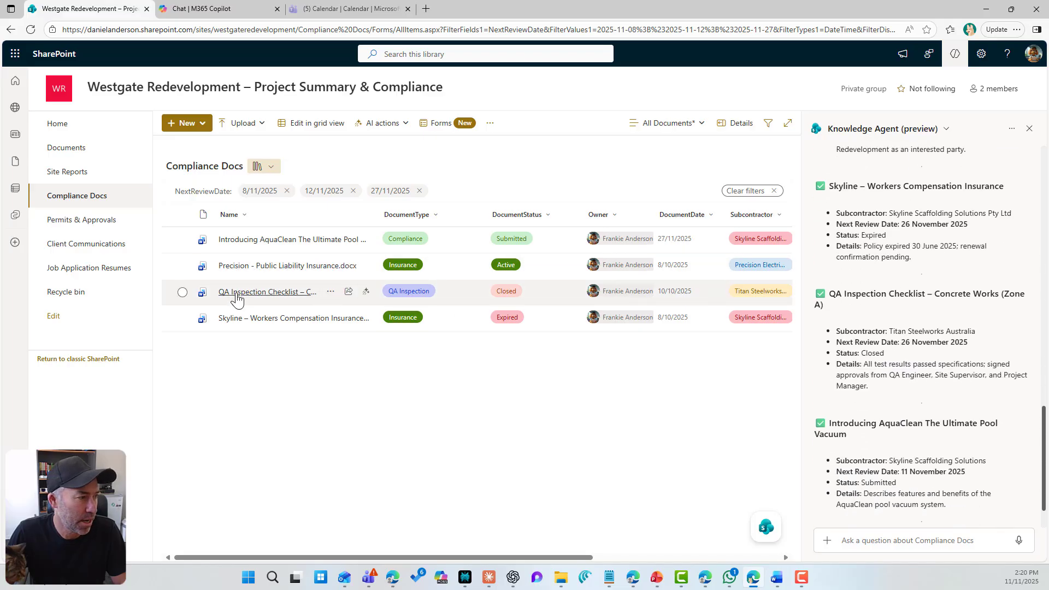
{"action": "scroll", "coordinate": [828, 310], "scroll_direction": "down", "scroll_amount": 1}
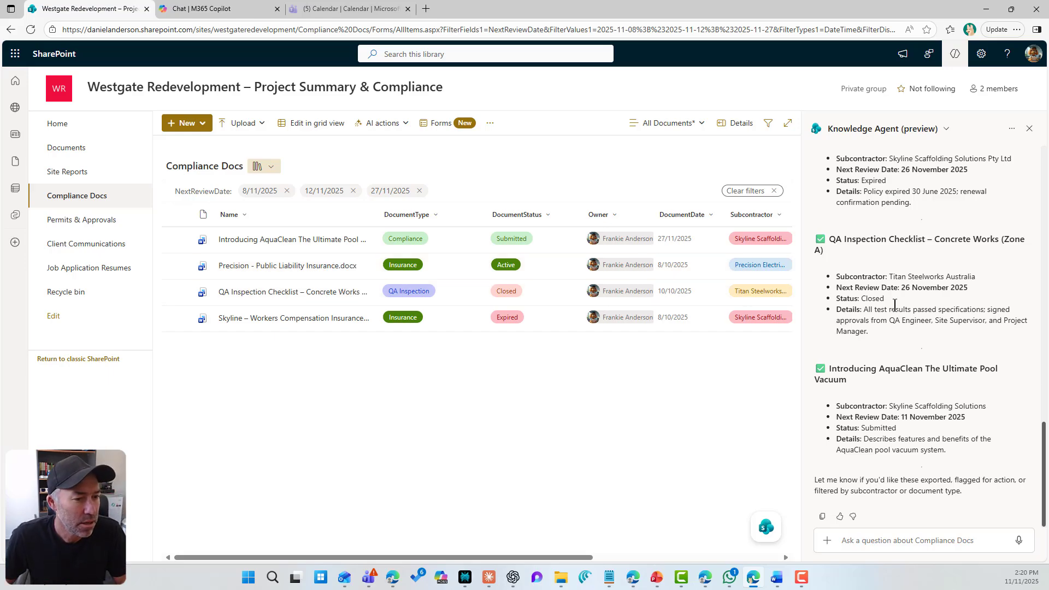
Close the Knowledge Agent panel to reveal the full filtered document list
{"action": "left_click", "coordinate": [1029, 129]}
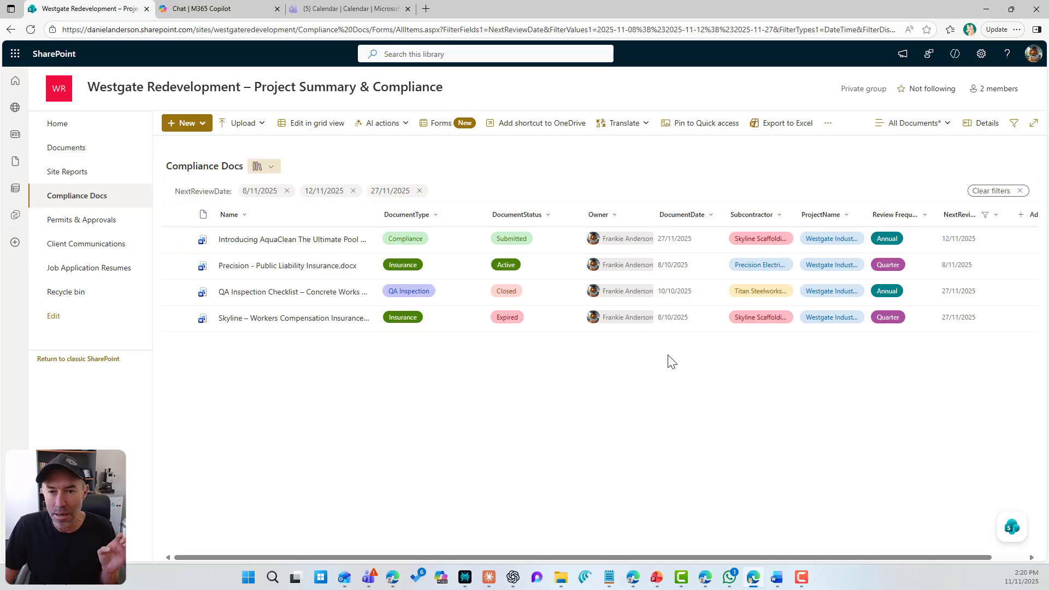
Switch to the M365 Copilot tab and open the Compliance Copilot agent
{"action": "left_click", "coordinate": [238, 11]}
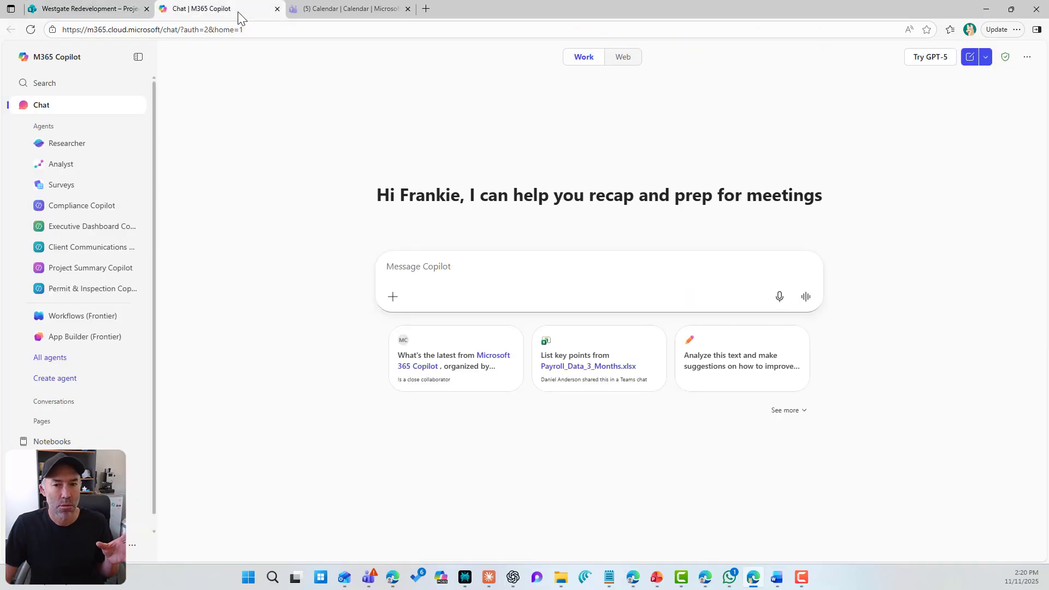
{"action": "left_click", "coordinate": [75, 213]}
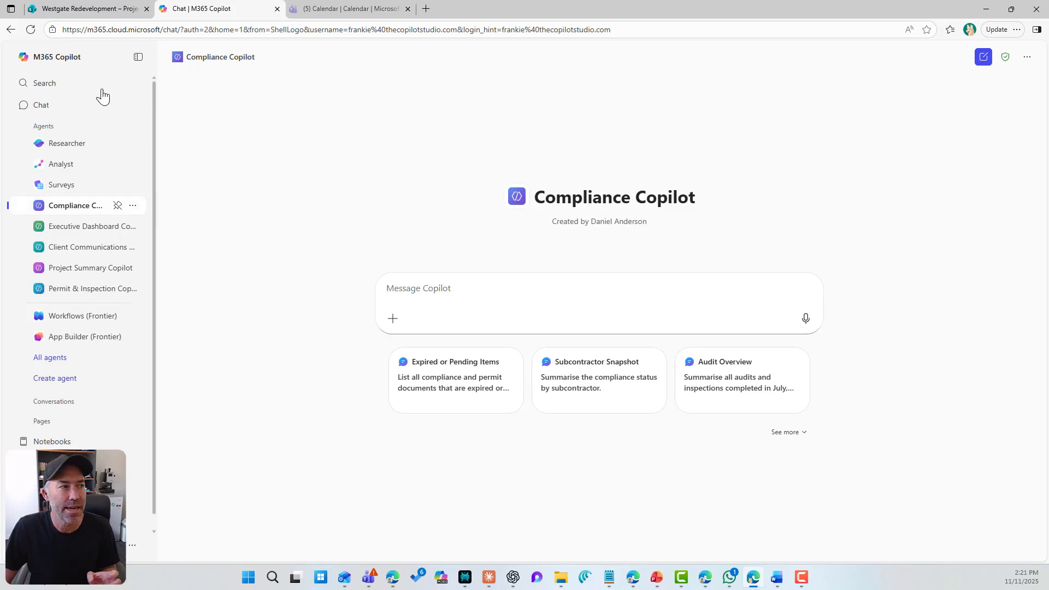
Remove all three NextReviewDate filter chips in Compliance Docs, then return to Copilot's message box
{"action": "left_click", "coordinate": [88, 8]}
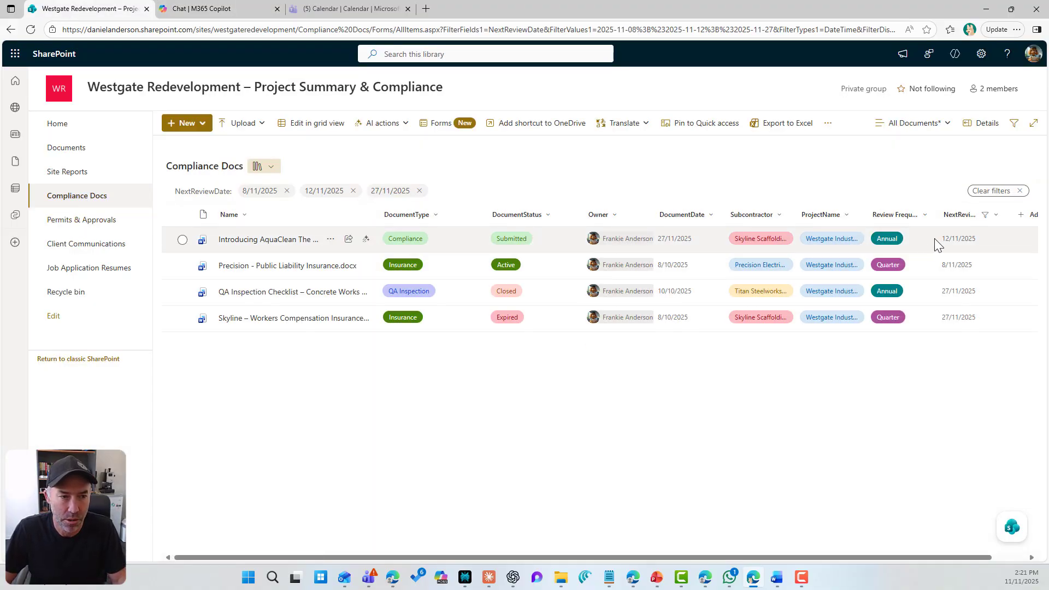
{"action": "left_click", "coordinate": [419, 191]}
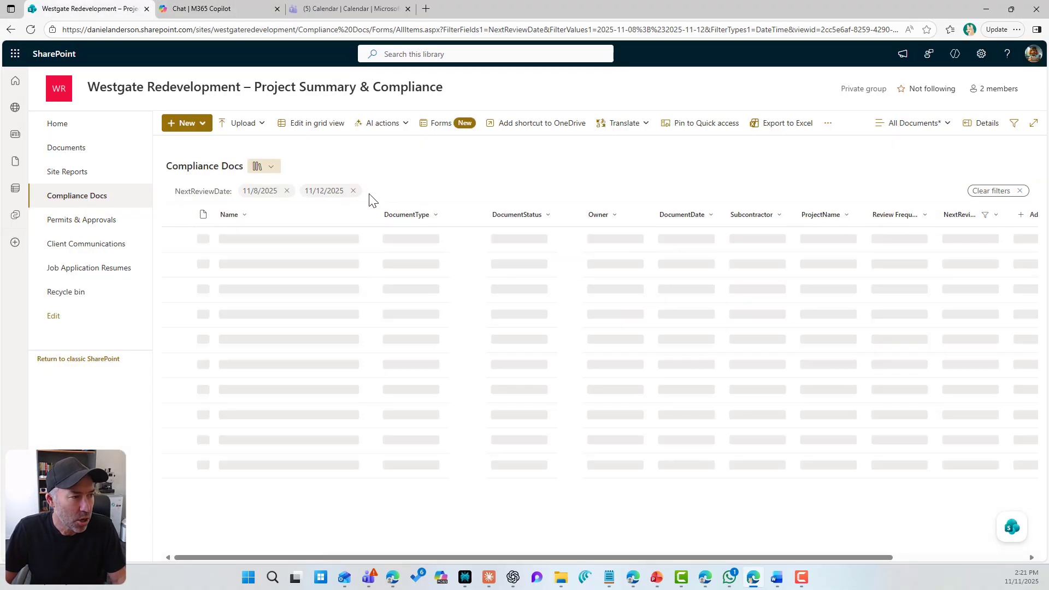
{"action": "left_click", "coordinate": [345, 191]}
{"action": "left_click", "coordinate": [286, 190]}
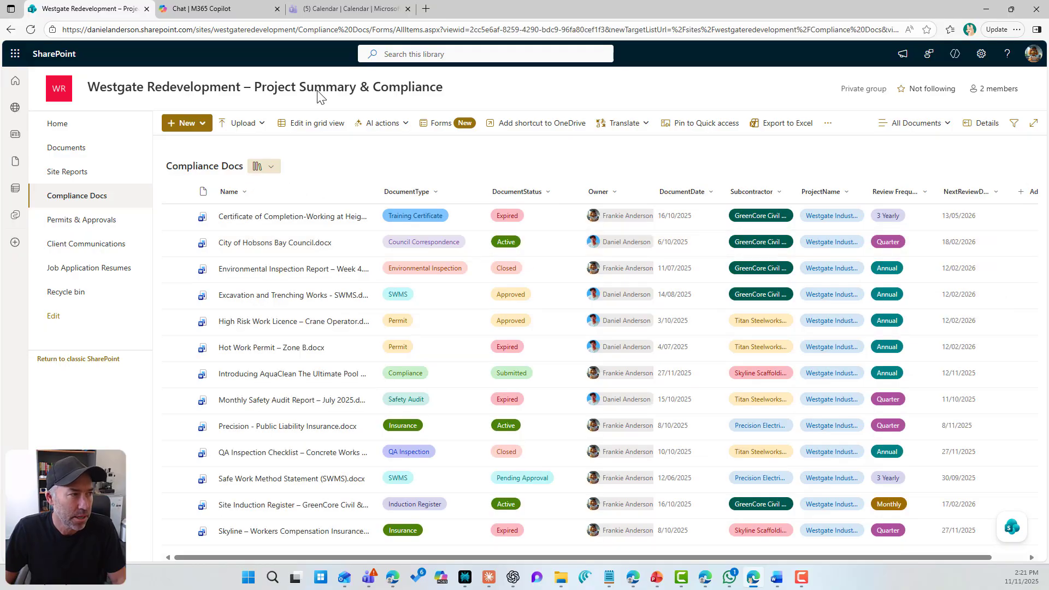
{"action": "left_click", "coordinate": [209, 13]}
{"action": "left_click", "coordinate": [450, 285]}
Ask Compliance Copilot to present all the expired documents in a table
{"action": "type", "text": "can you please present in a t"}
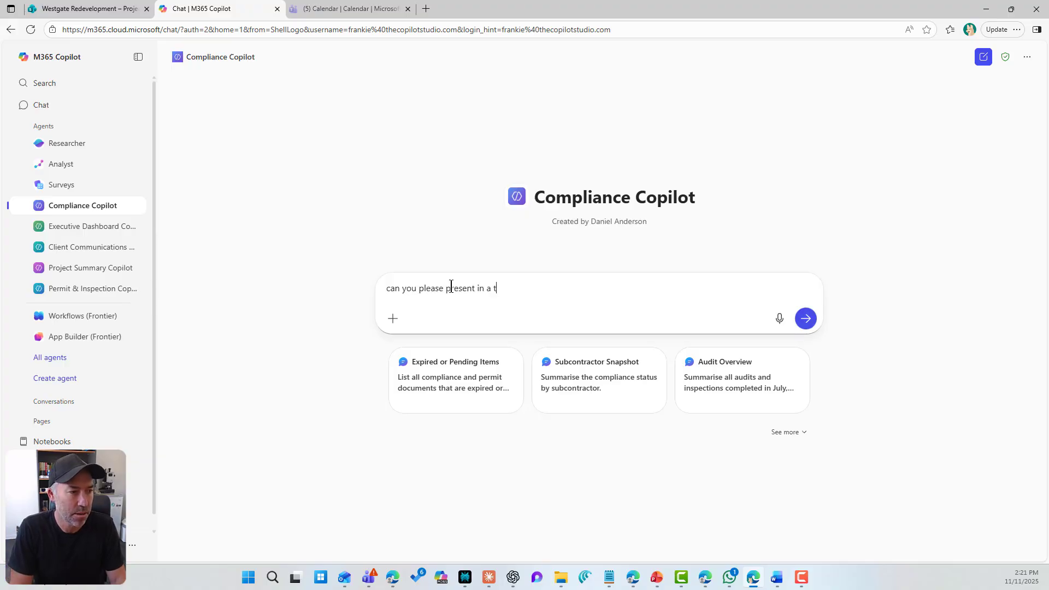
{"action": "type", "text": "able all the expired documents please"}
{"action": "key", "text": "Return"}
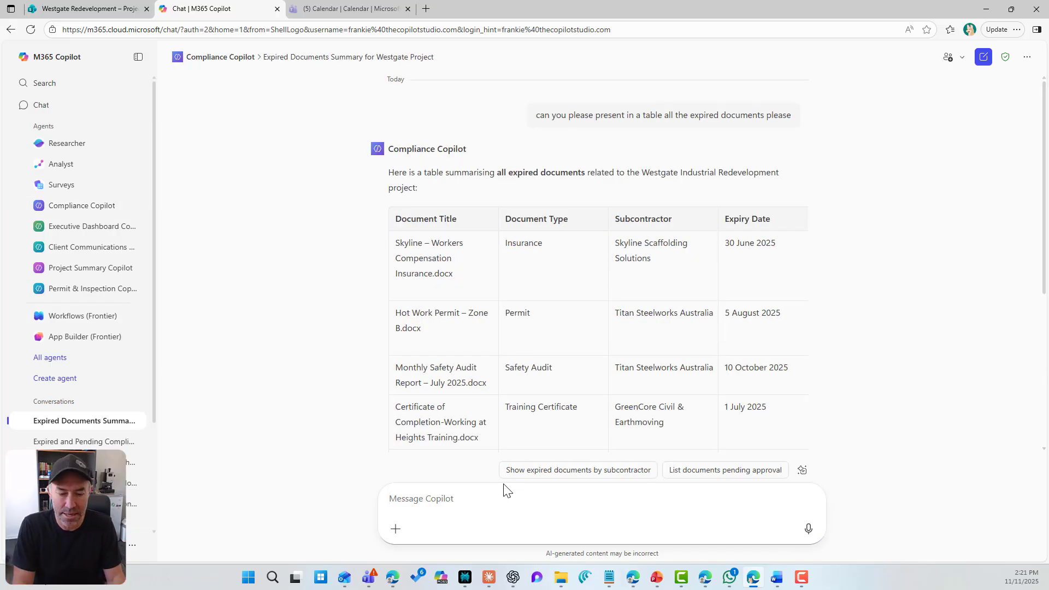
Ask Compliance Copilot for all documents with a next review date this month and read its summary
{"action": "type", "text": "can you "}
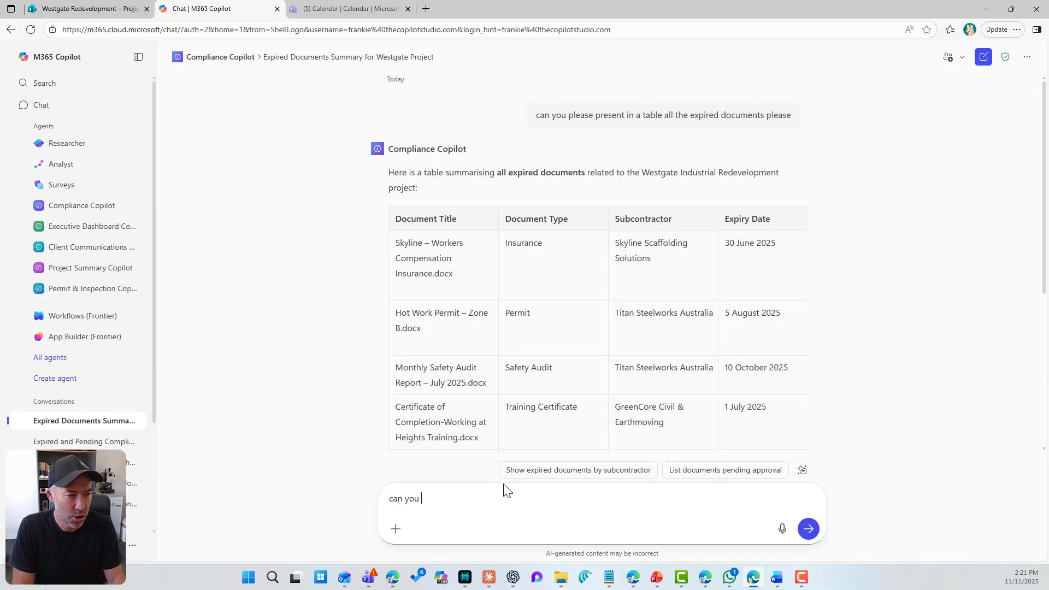
{"action": "type", "text": "get me all the document "}
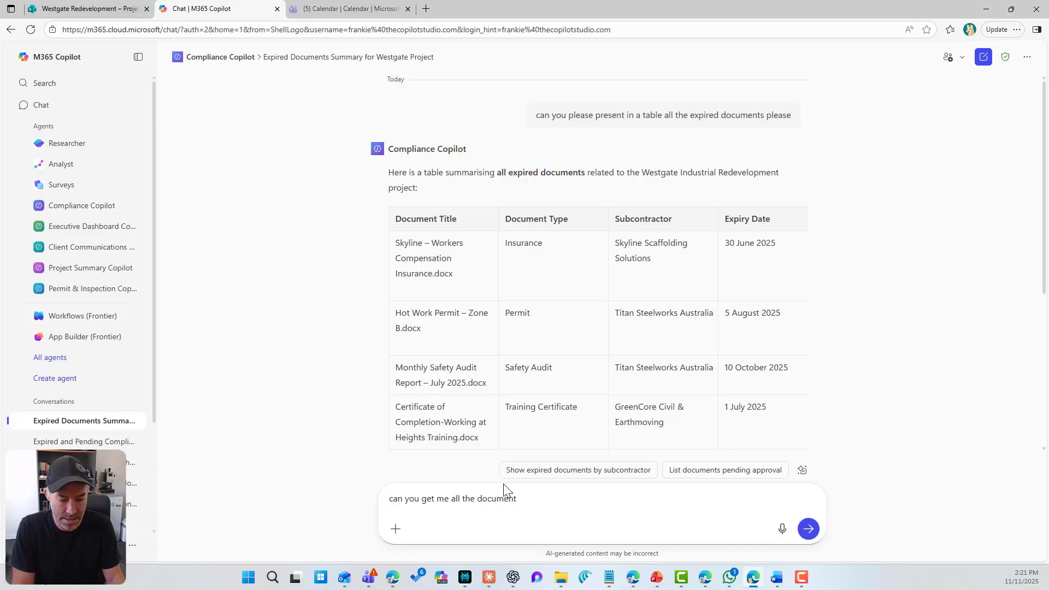
{"action": "type", "text": "that have a next review date this mo"}
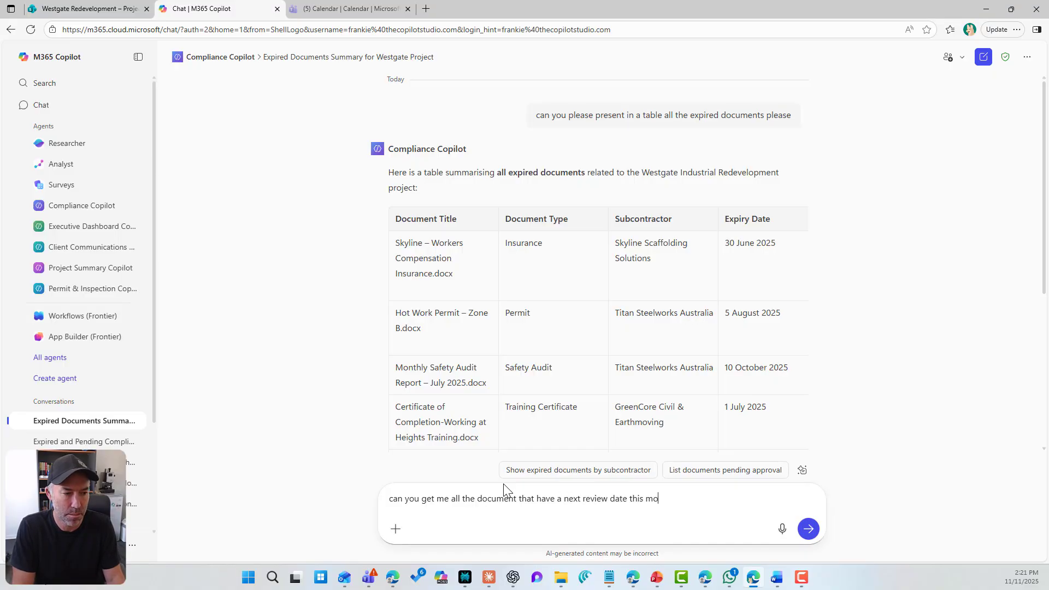
{"action": "type", "text": "nth"}
{"action": "key", "text": "Return"}
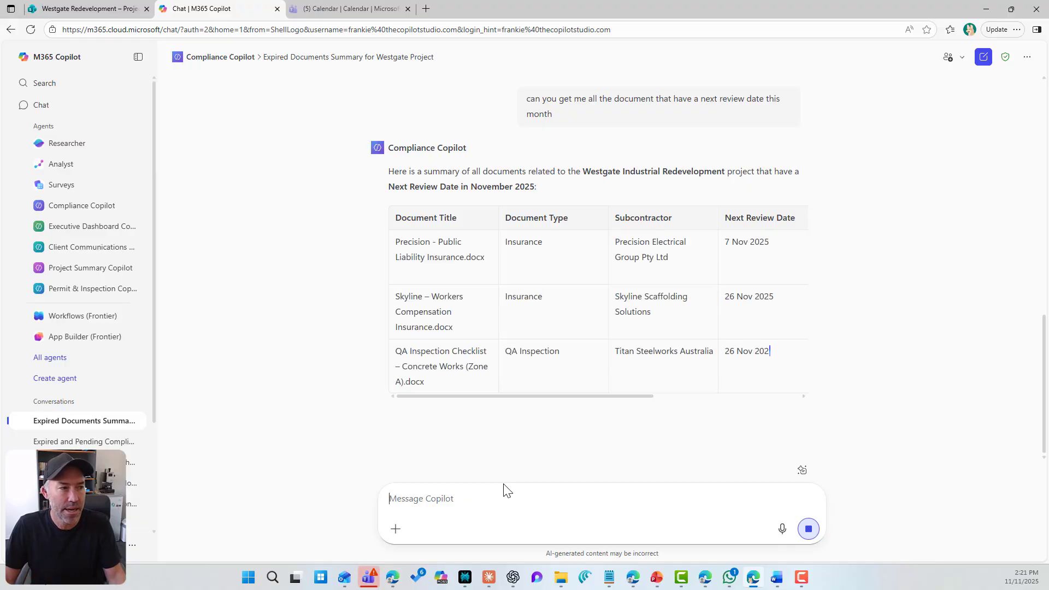
{"action": "scroll", "coordinate": [558, 389], "scroll_direction": "down", "scroll_amount": 1}
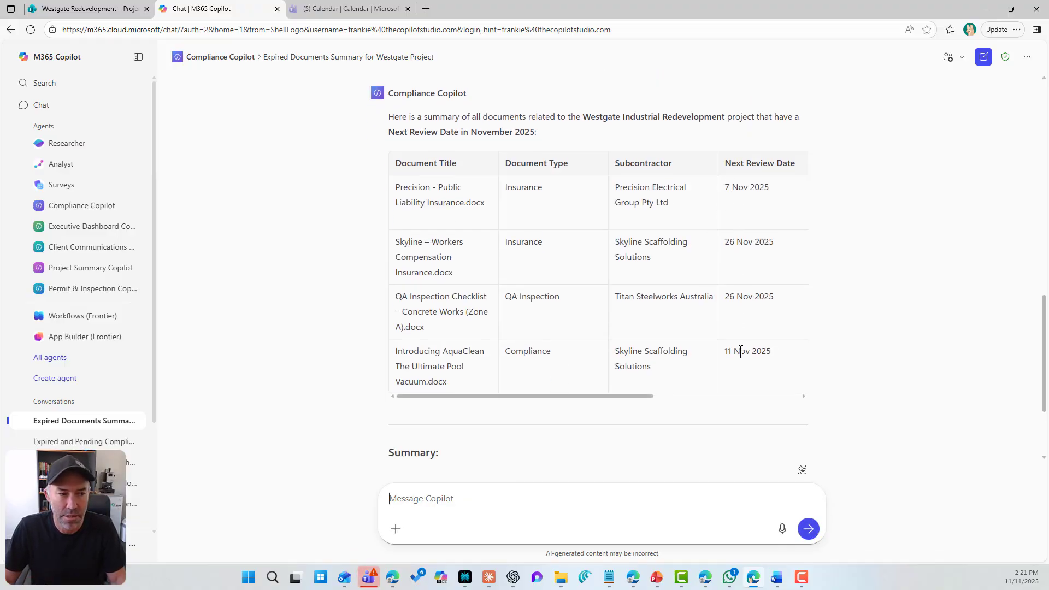
{"action": "scroll", "coordinate": [495, 445], "scroll_direction": "down", "scroll_amount": 2}
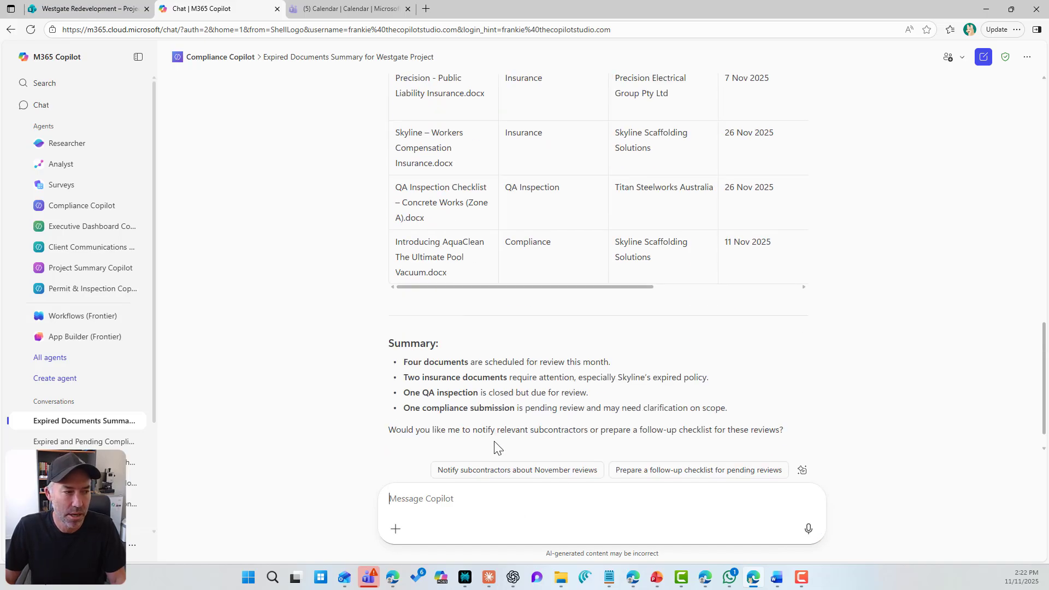
{"action": "left_click_drag", "start_coordinate": [442, 361], "coordinate": [508, 361]}
{"action": "double_click", "coordinate": [501, 392]}
{"action": "scroll", "coordinate": [501, 393], "scroll_direction": "up", "scroll_amount": 4}
{"action": "scroll", "coordinate": [516, 406], "scroll_direction": "up", "scroll_amount": 4}
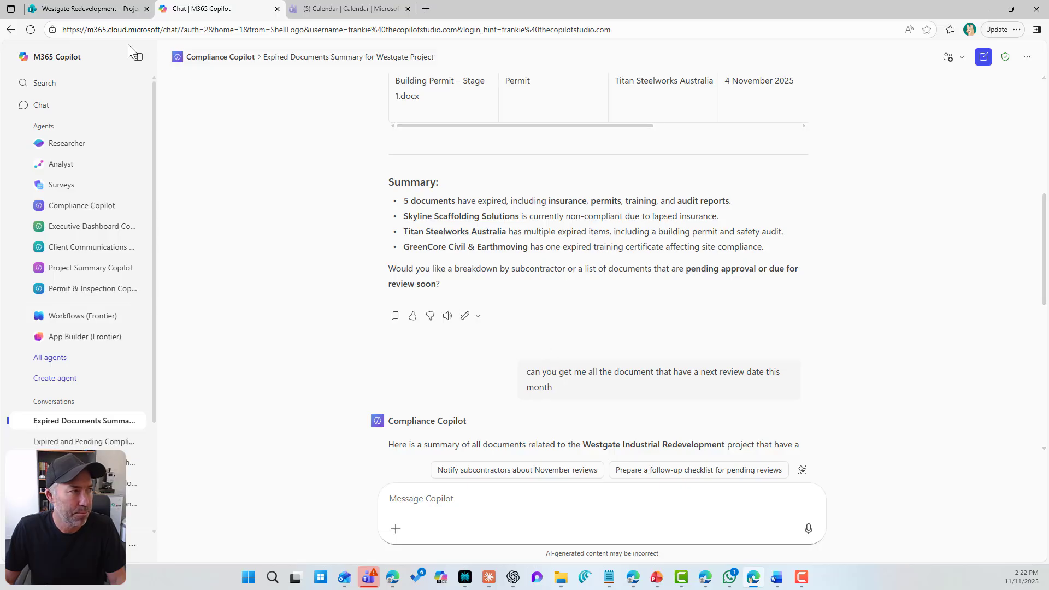
Begin a Copilot prompt: 'can you please list and summarise all the document types that'
{"action": "left_click", "coordinate": [109, 8]}
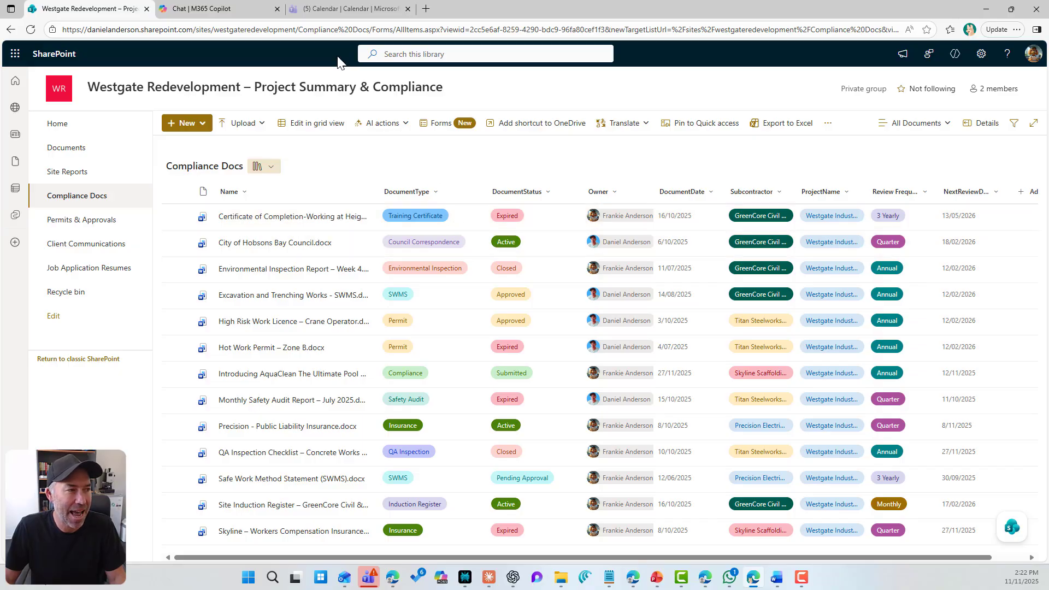
{"action": "left_click", "coordinate": [229, 9]}
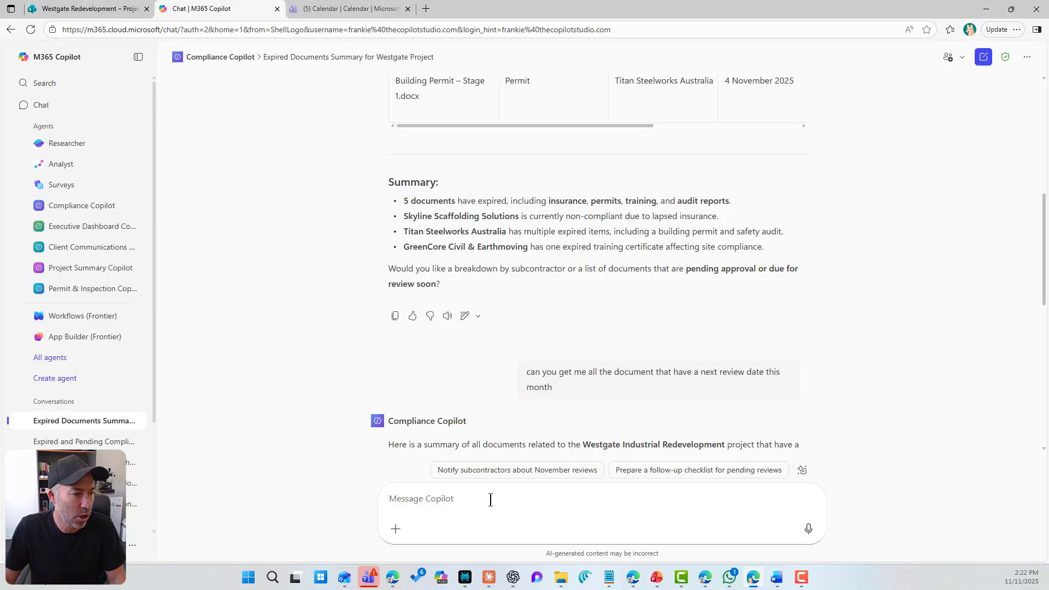
{"action": "type", "text": "can you please list"}
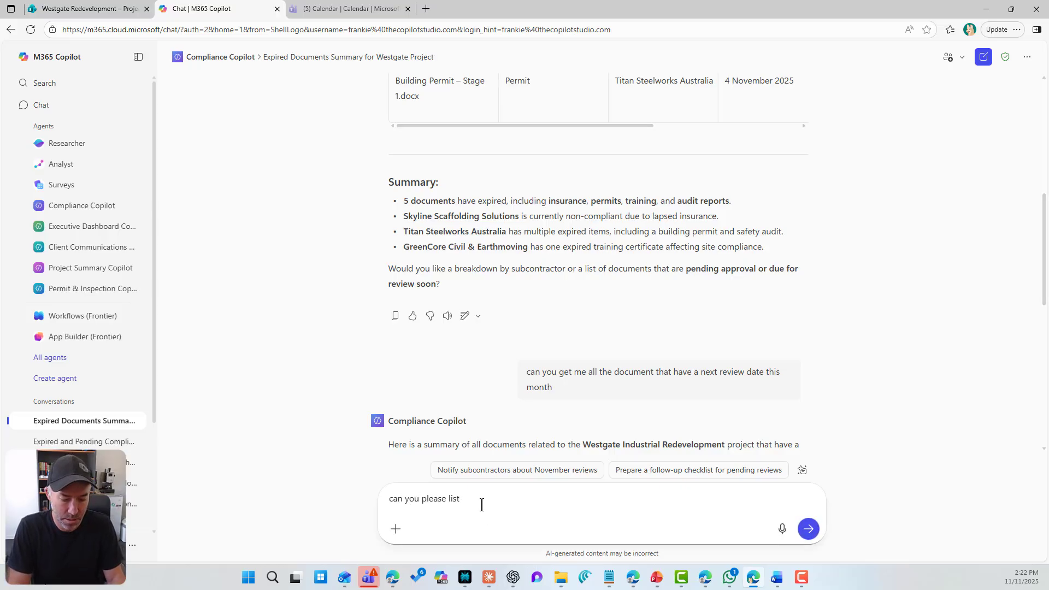
{"action": "type", "text": " and "}
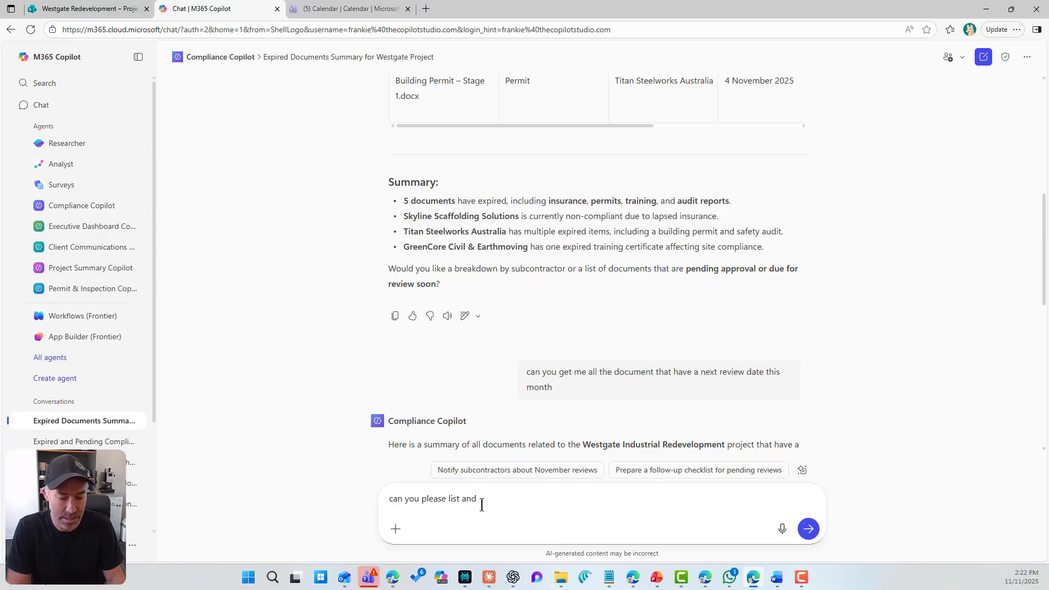
{"action": "type", "text": "summarise the"}
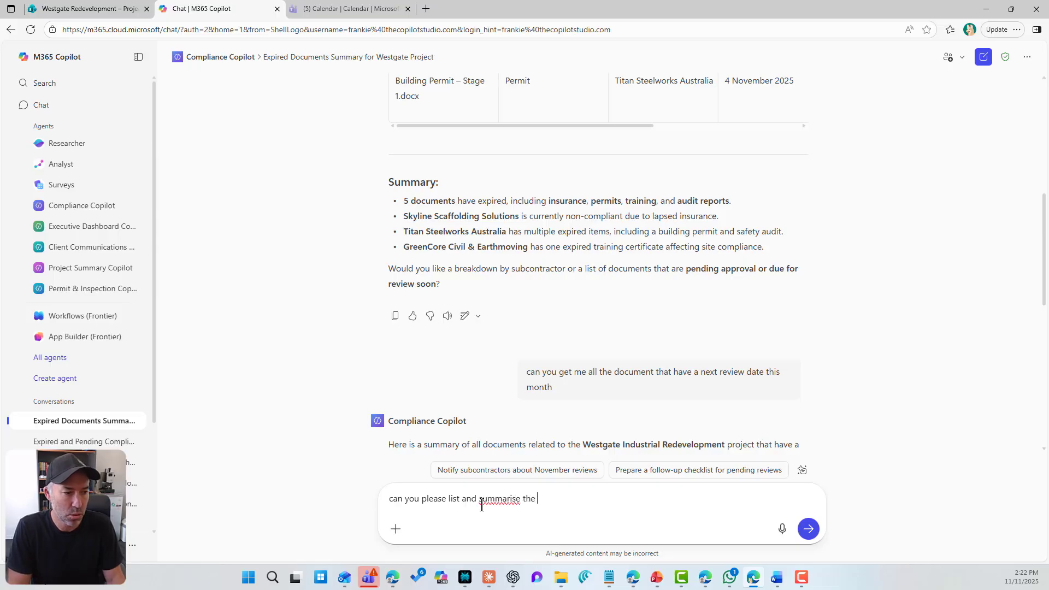
{"action": "key", "text": "BackSpace"}
{"action": "key", "text": "BackSpace"}
{"action": "key", "text": "BackSpace"}
{"action": "type", "text": "all the docum"}
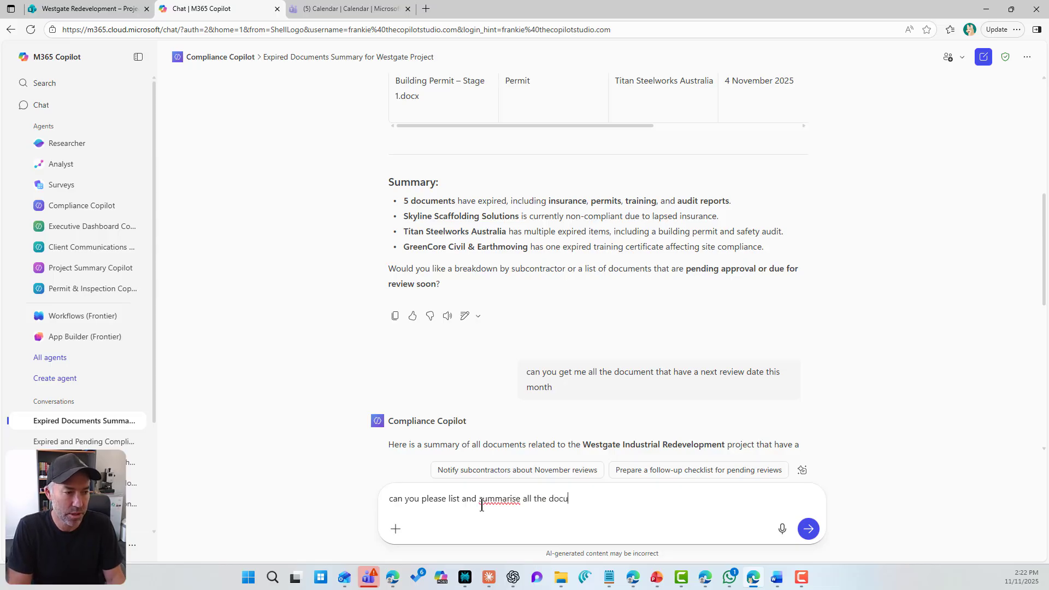
{"action": "key", "text": "BackSpace"}
{"action": "key", "text": "BackSpace"}
{"action": "type", "text": "nt ypes"}
{"action": "key", "text": "BackSpace"}
{"action": "key", "text": "BackSpace"}
{"action": "key", "text": "BackSpace"}
{"action": "key", "text": "BackSpace"}
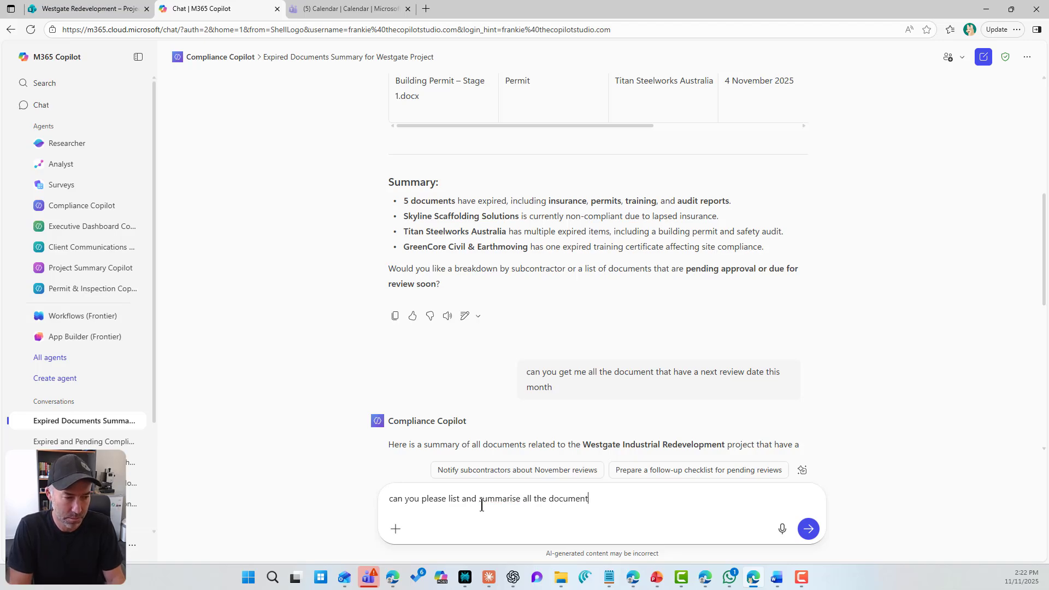
{"action": "type", "text": "types that are"}
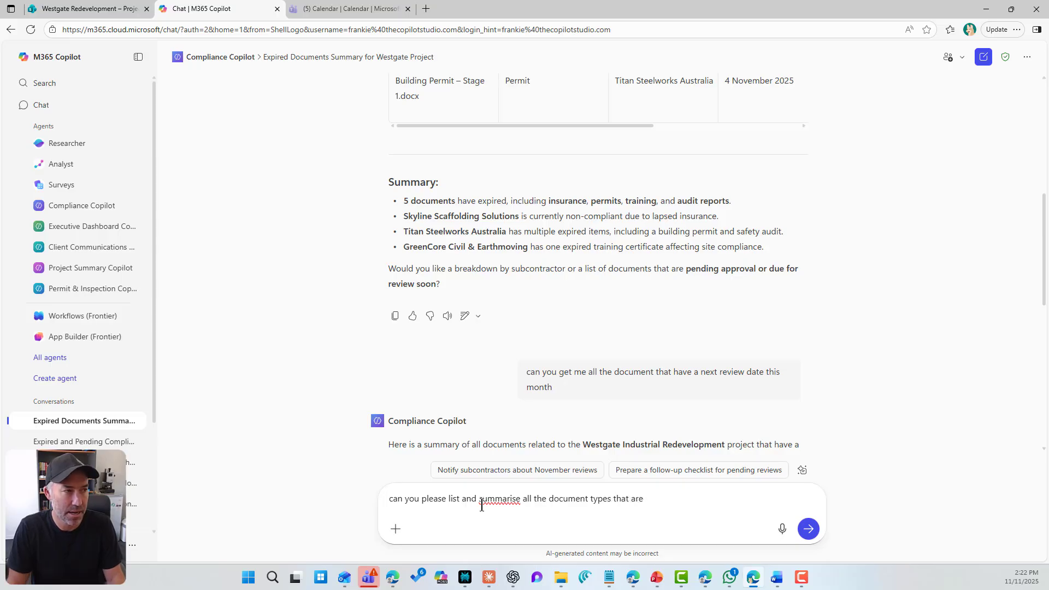
Finish the prompt asking for documents with a status of active, grouped by subcontractor
{"action": "left_click", "coordinate": [110, 11]}
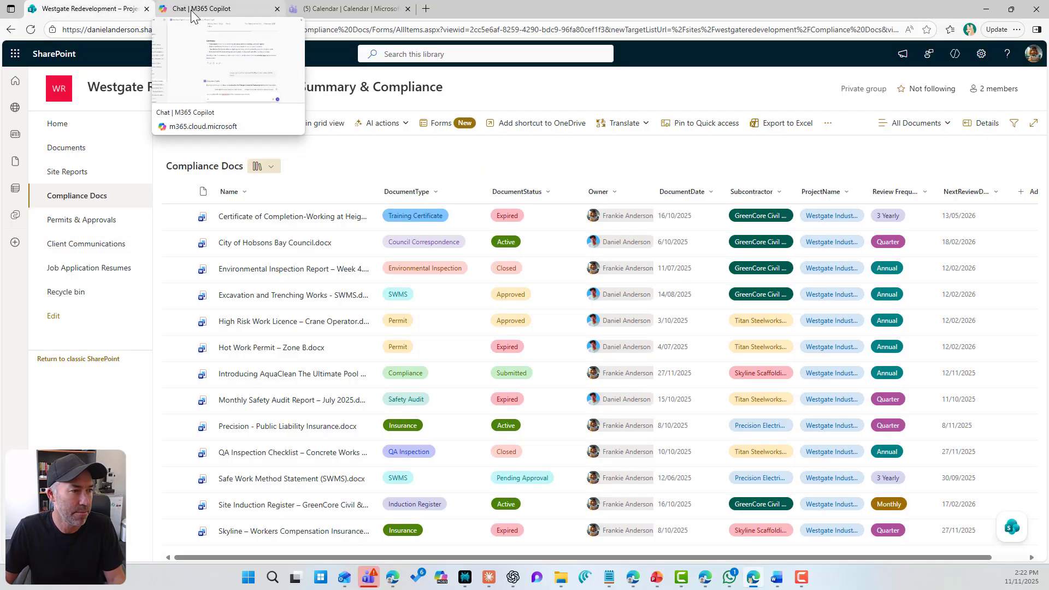
{"action": "left_click", "coordinate": [191, 10]}
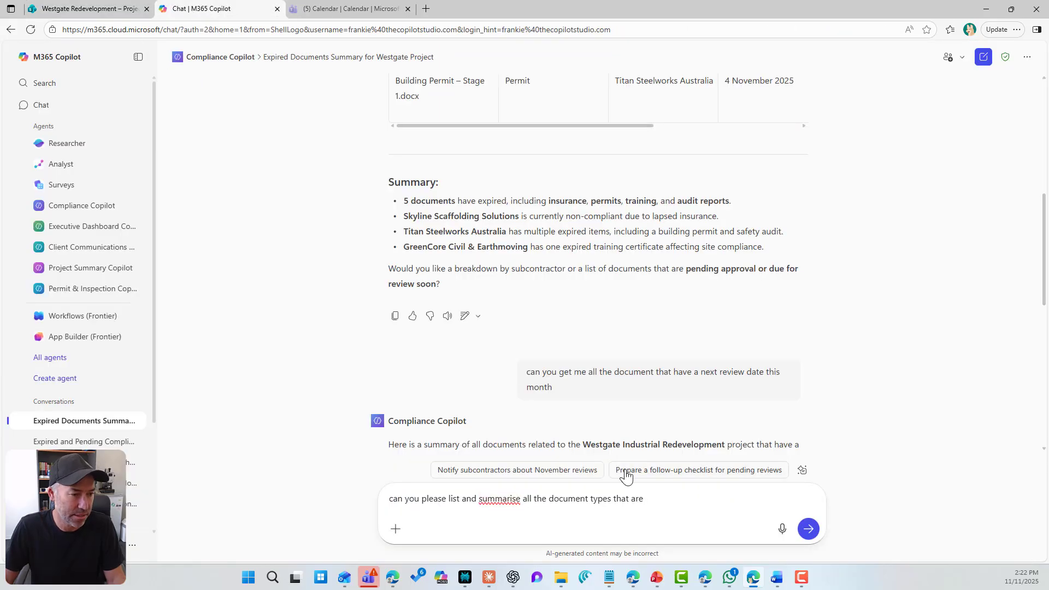
{"action": "key", "text": "BackSpace"}
{"action": "key", "text": "BackSpace"}
{"action": "key", "text": "BackSpace"}
{"action": "type", "text": "have a status of ac"}
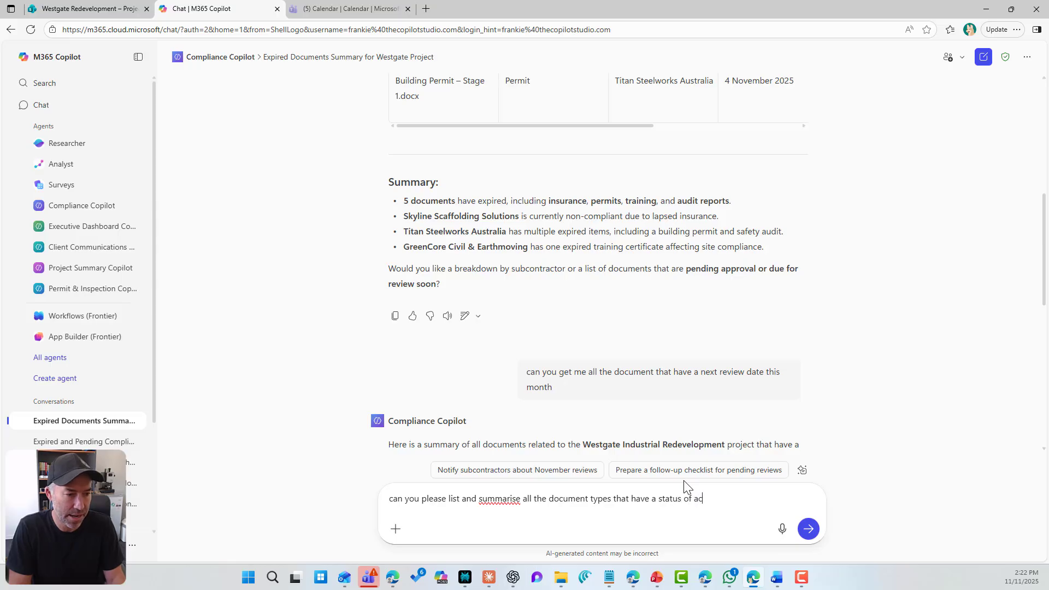
{"action": "type", "text": "tive. Please group "}
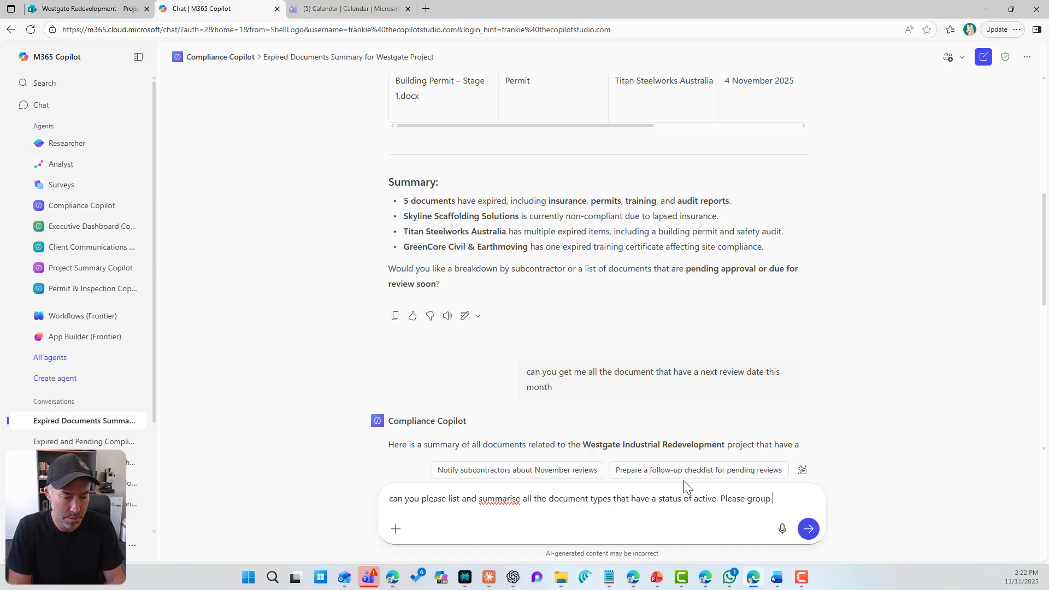
{"action": "type", "text": "by subcontractor"}
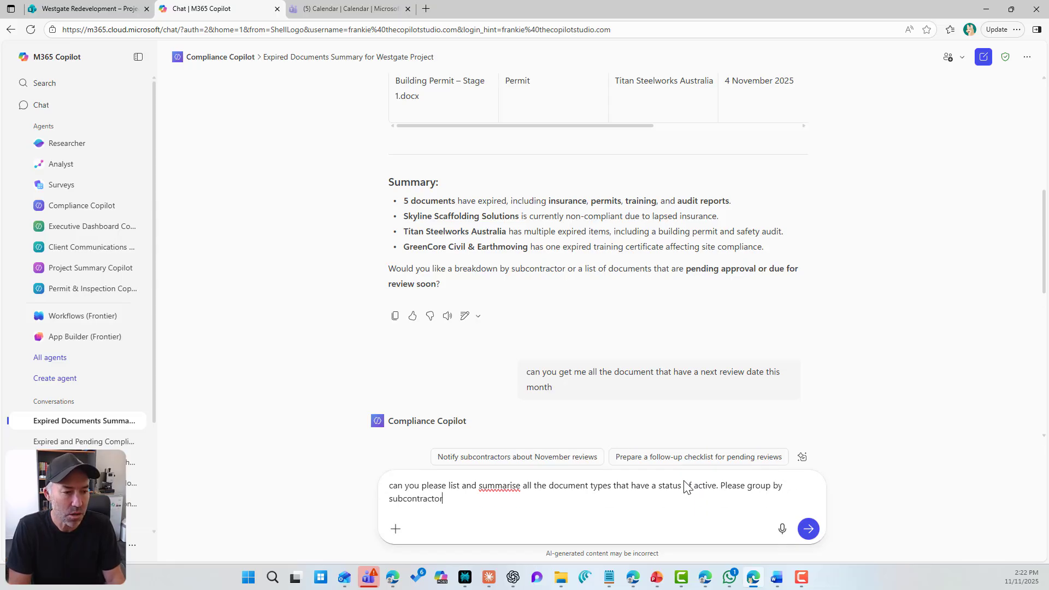
Send the prompt and read the reply listing 3 active documents under Precision Electrical Group and GreenCore Civil & Earthmoving
{"action": "key", "text": "Return"}
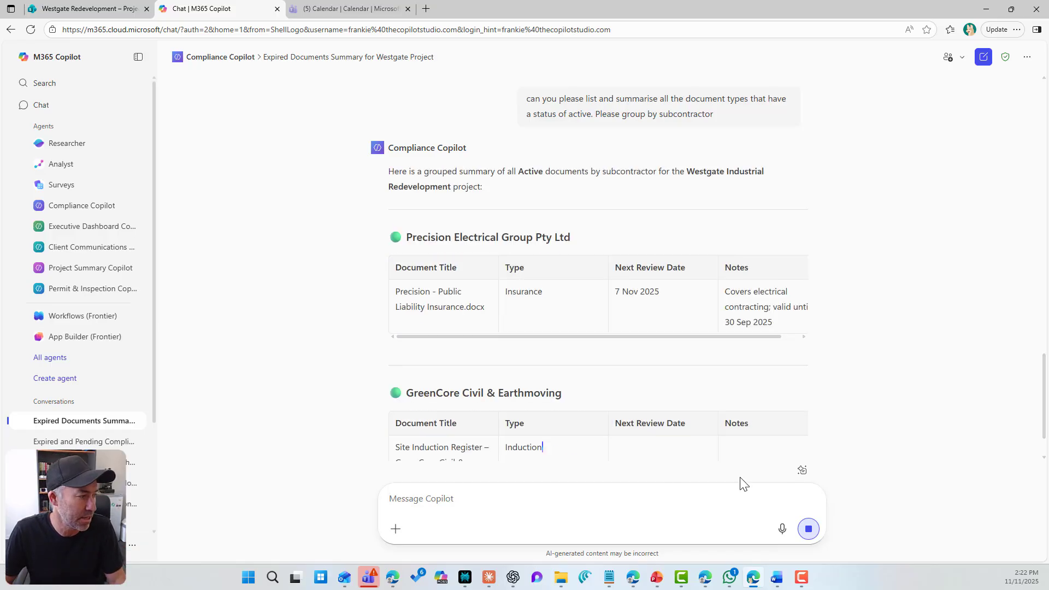
{"action": "left_click_drag", "start_coordinate": [452, 238], "coordinate": [509, 239]}
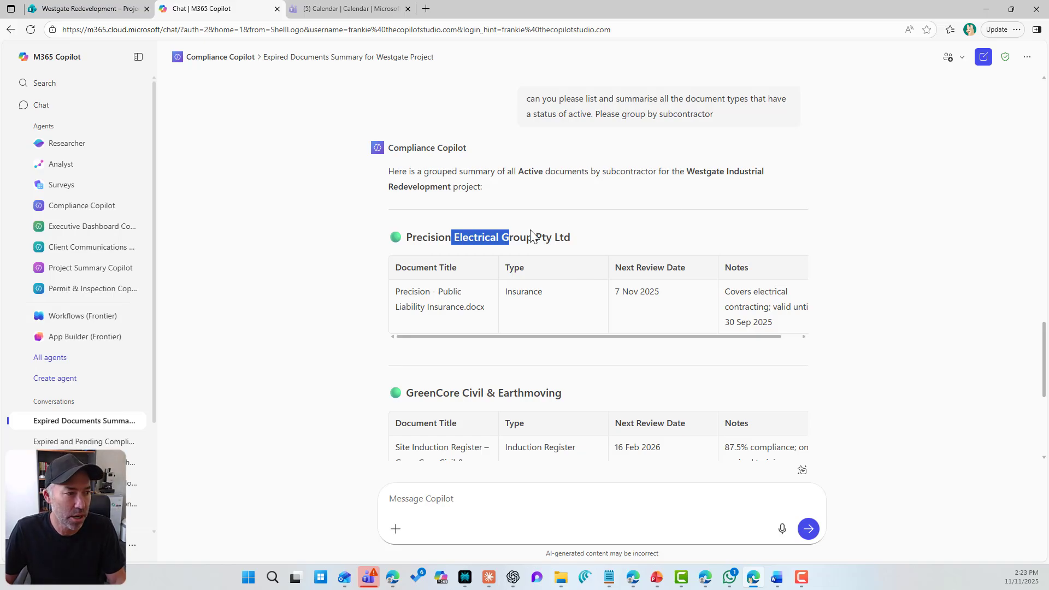
{"action": "scroll", "coordinate": [535, 236], "scroll_direction": "down", "scroll_amount": 3}
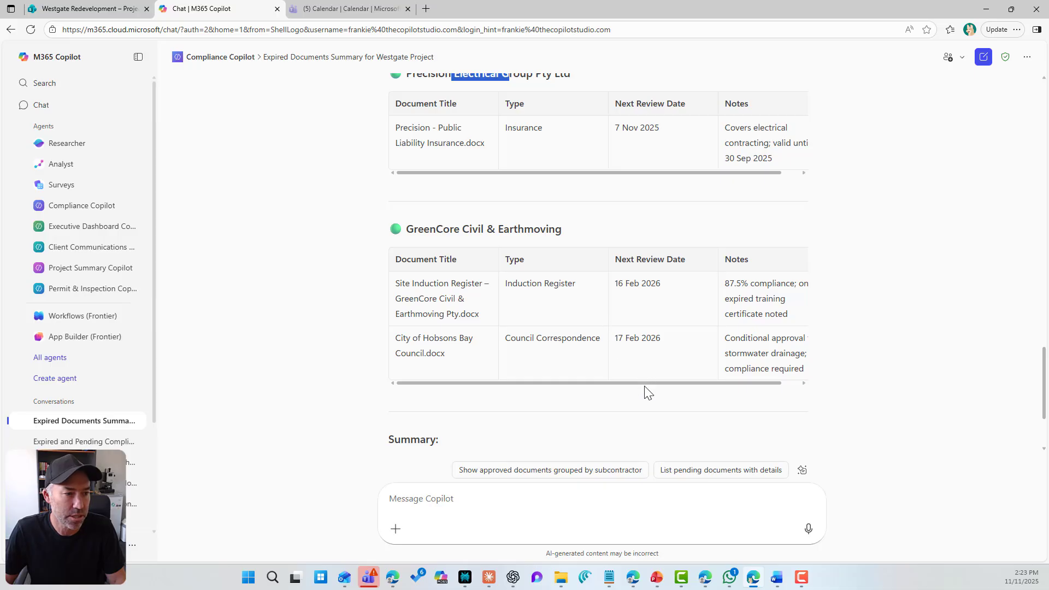
{"action": "left_click_drag", "start_coordinate": [645, 381], "coordinate": [759, 381]}
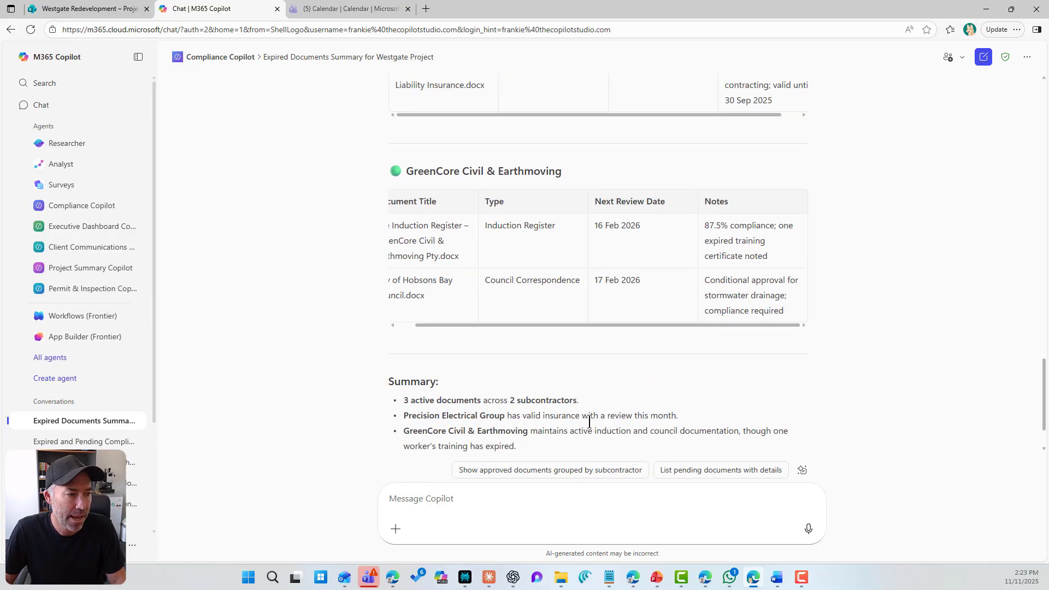
{"action": "left_click_drag", "start_coordinate": [465, 328], "coordinate": [567, 329]}
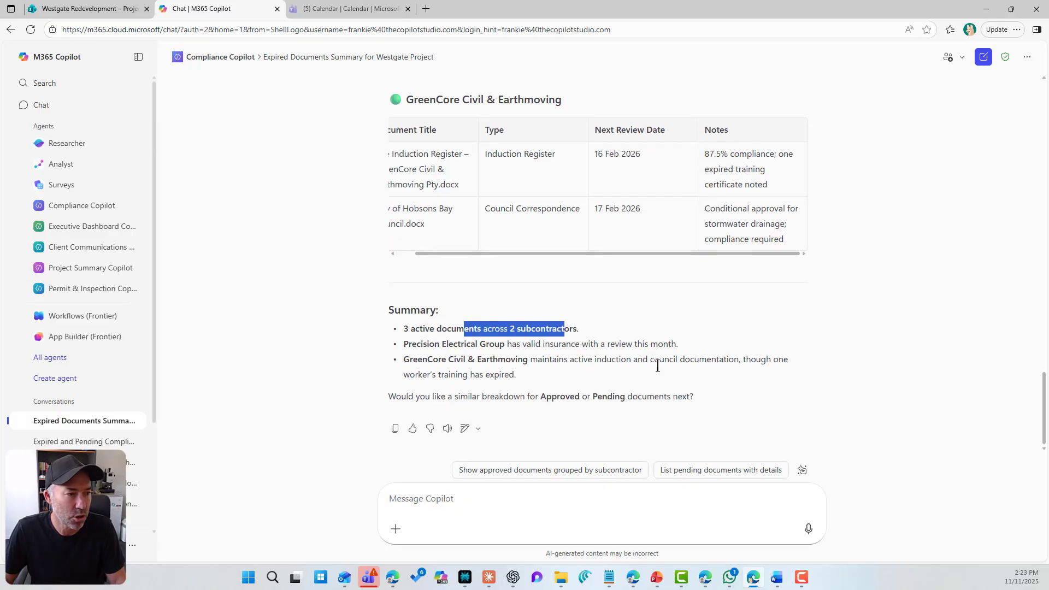
{"action": "left_click", "coordinate": [602, 353]}
Filter the Compliance Docs library by DocumentStatus to show only Active documents
{"action": "left_click", "coordinate": [109, 8]}
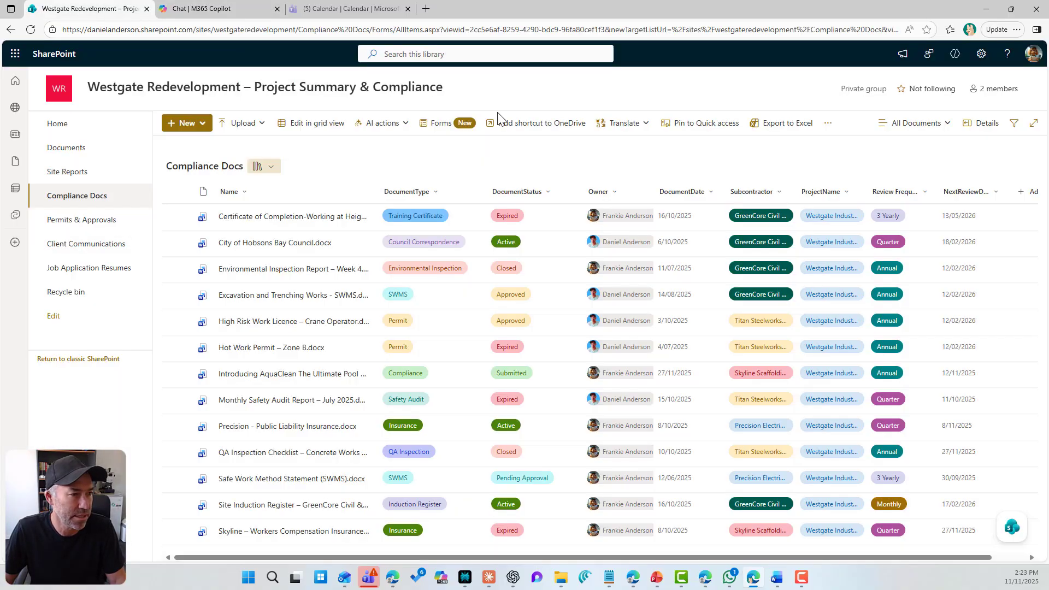
{"action": "left_click", "coordinate": [548, 192]}
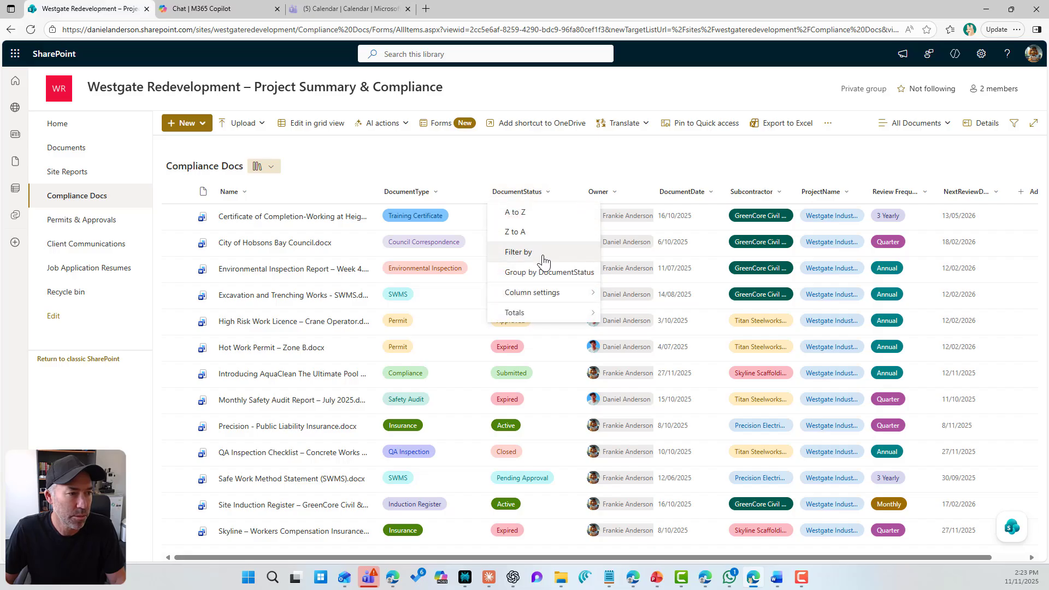
{"action": "left_click", "coordinate": [538, 251]}
{"action": "left_click", "coordinate": [903, 96]}
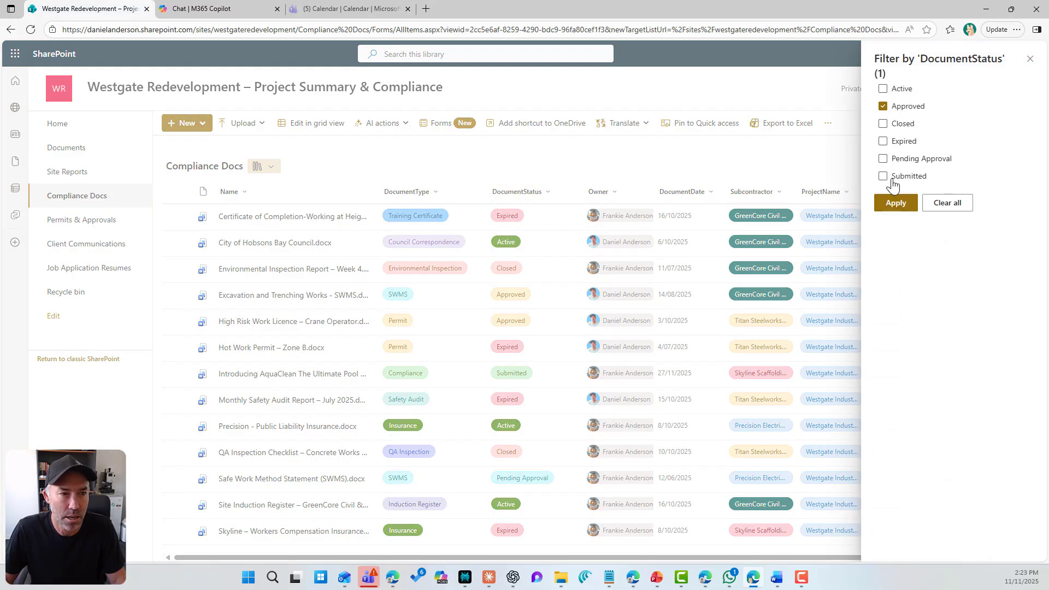
{"action": "left_click", "coordinate": [901, 90]}
{"action": "left_click", "coordinate": [905, 107]}
{"action": "left_click", "coordinate": [896, 203]}
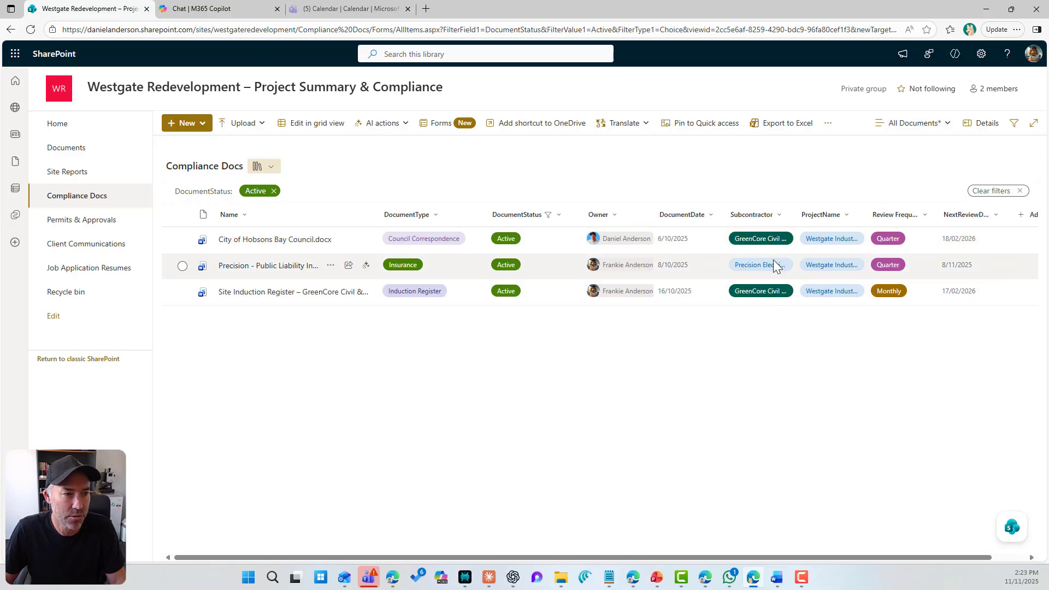
Back in the Copilot chat, re-read the grouped active-document summary to compare with the library
{"action": "left_click", "coordinate": [200, 10]}
{"action": "scroll", "coordinate": [534, 256], "scroll_direction": "up", "scroll_amount": 4}
{"action": "left_click_drag", "start_coordinate": [462, 318], "coordinate": [524, 319]}
{"action": "scroll", "coordinate": [549, 361], "scroll_direction": "down", "scroll_amount": 1}
Scroll up through Copilot's grouped tables to check the active-document answer against the library
{"action": "scroll", "coordinate": [513, 284], "scroll_direction": "up", "scroll_amount": 2}
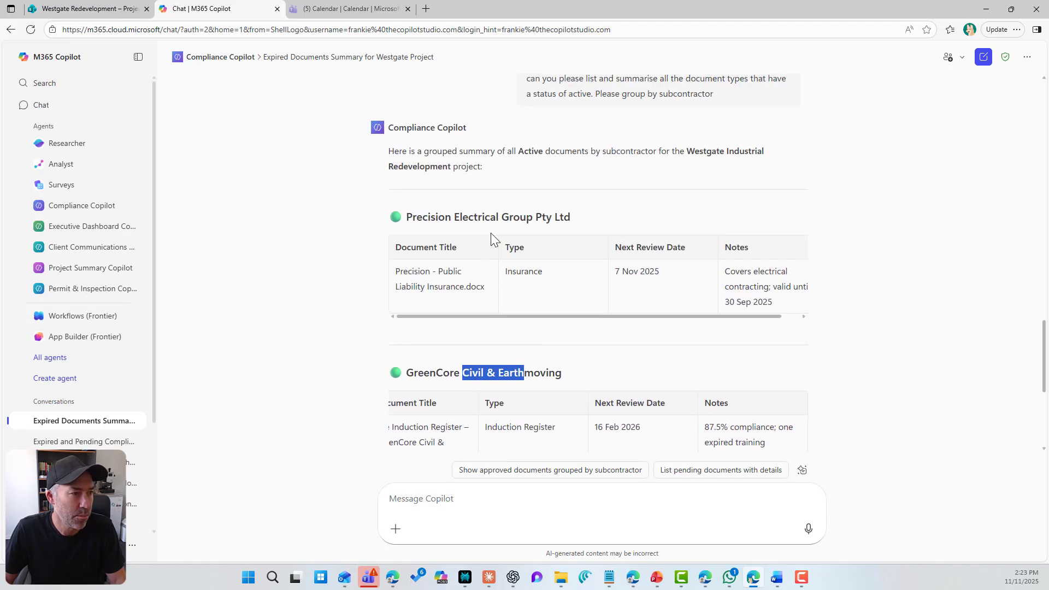
{"action": "left_click_drag", "start_coordinate": [498, 217], "coordinate": [440, 215]}
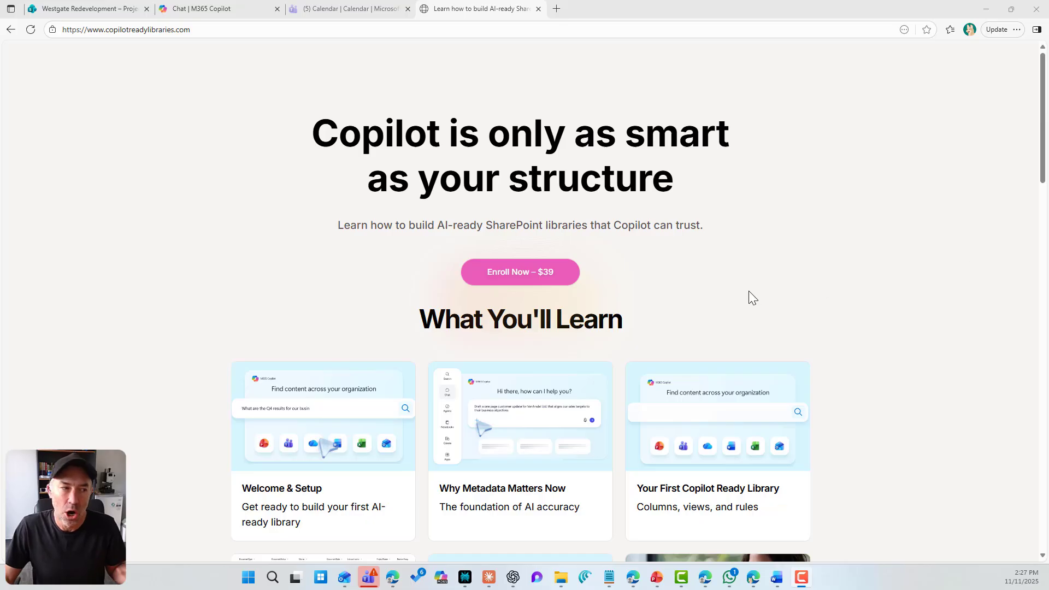
{"action": "scroll", "coordinate": [748, 291], "scroll_direction": "down", "scroll_amount": 3}
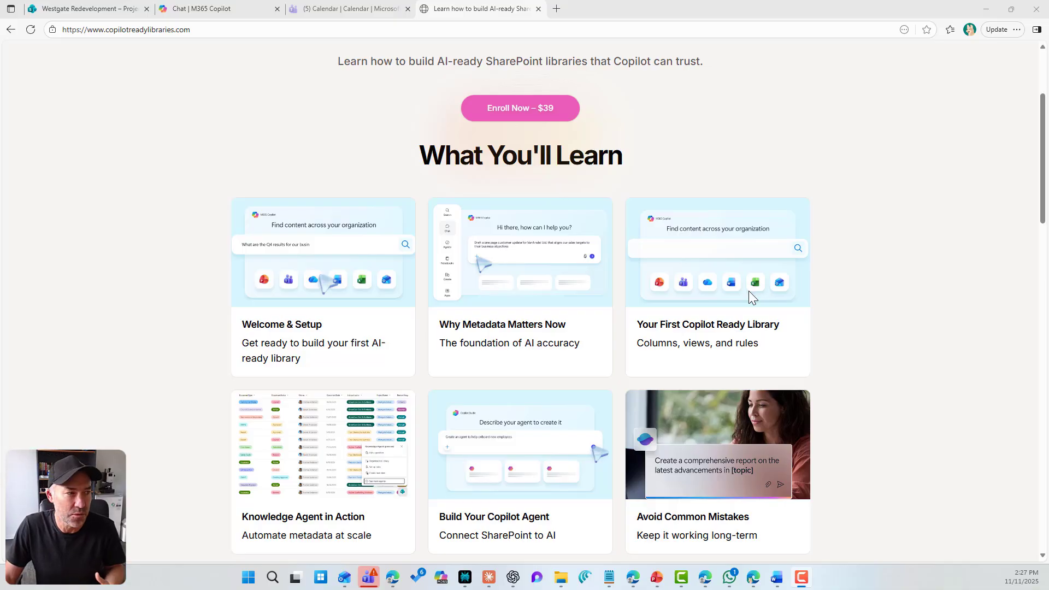
{"action": "scroll", "coordinate": [748, 290], "scroll_direction": "down", "scroll_amount": 2}
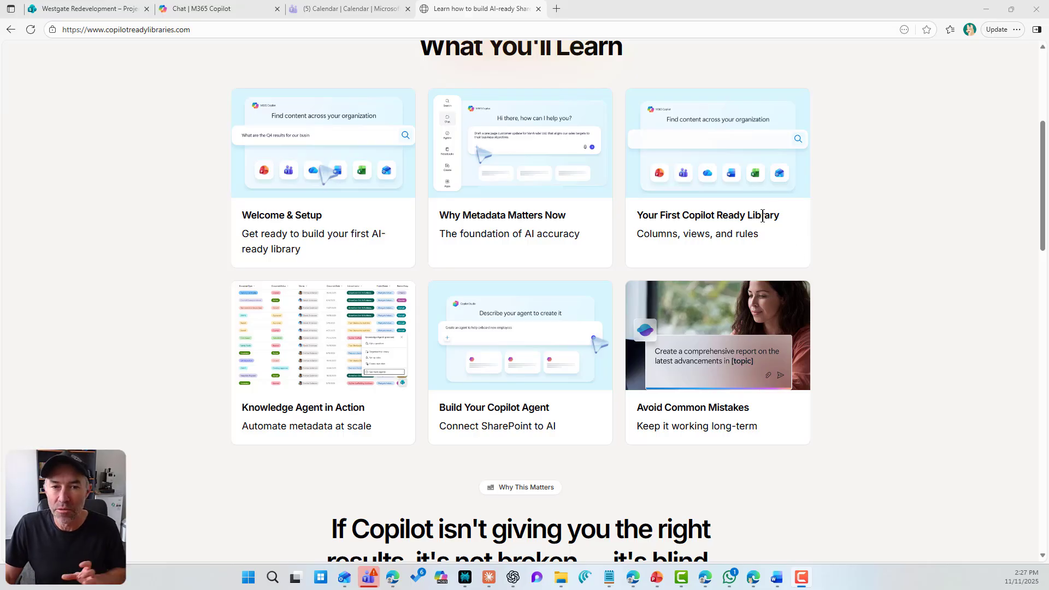
{"action": "scroll", "coordinate": [762, 215], "scroll_direction": "down", "scroll_amount": 1}
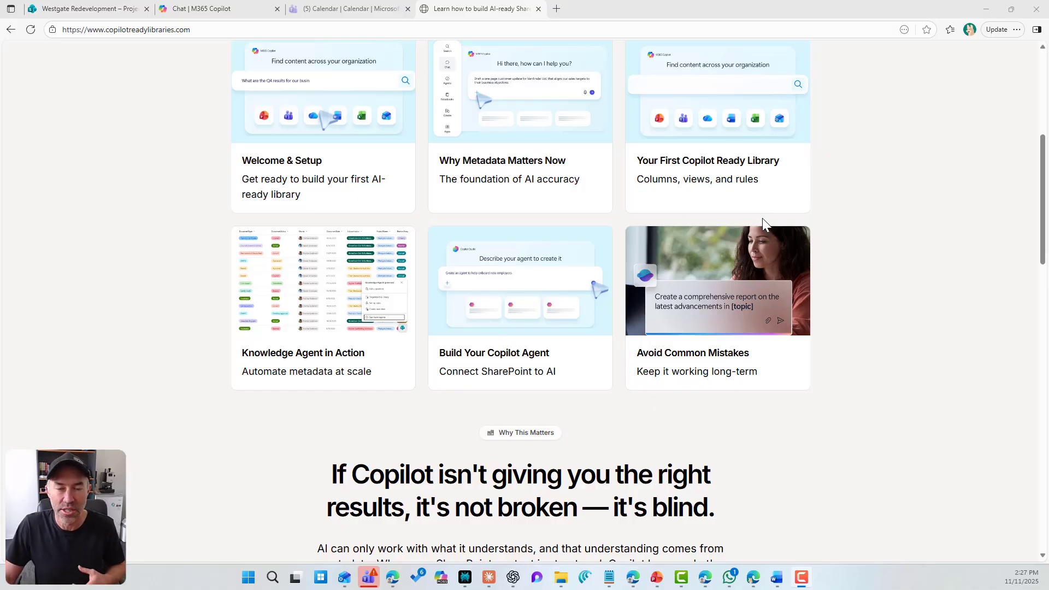
{"action": "scroll", "coordinate": [762, 218], "scroll_direction": "down", "scroll_amount": 9}
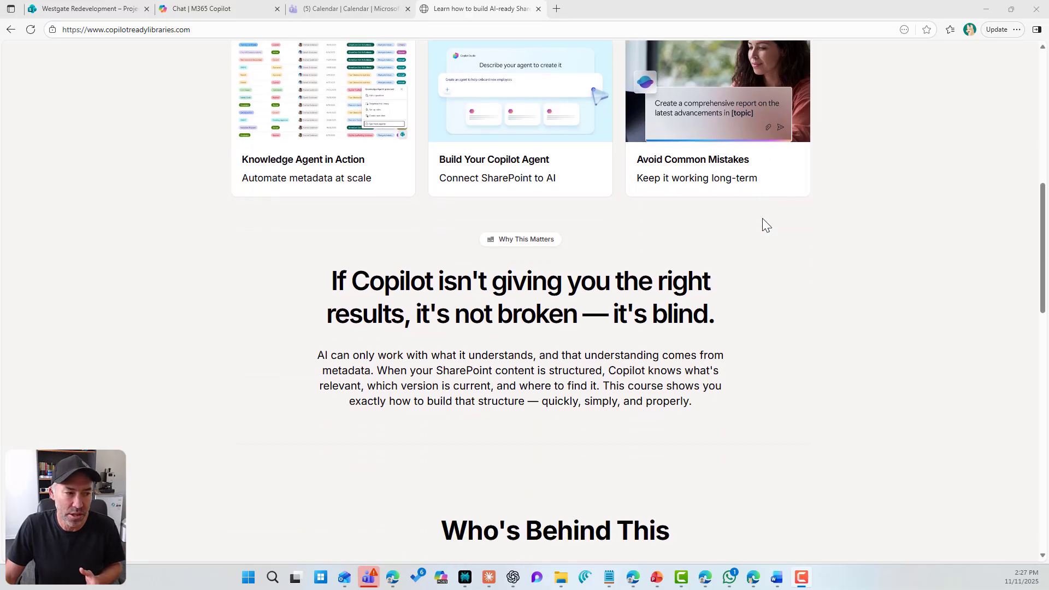
{"action": "scroll", "coordinate": [762, 217], "scroll_direction": "down", "scroll_amount": 8}
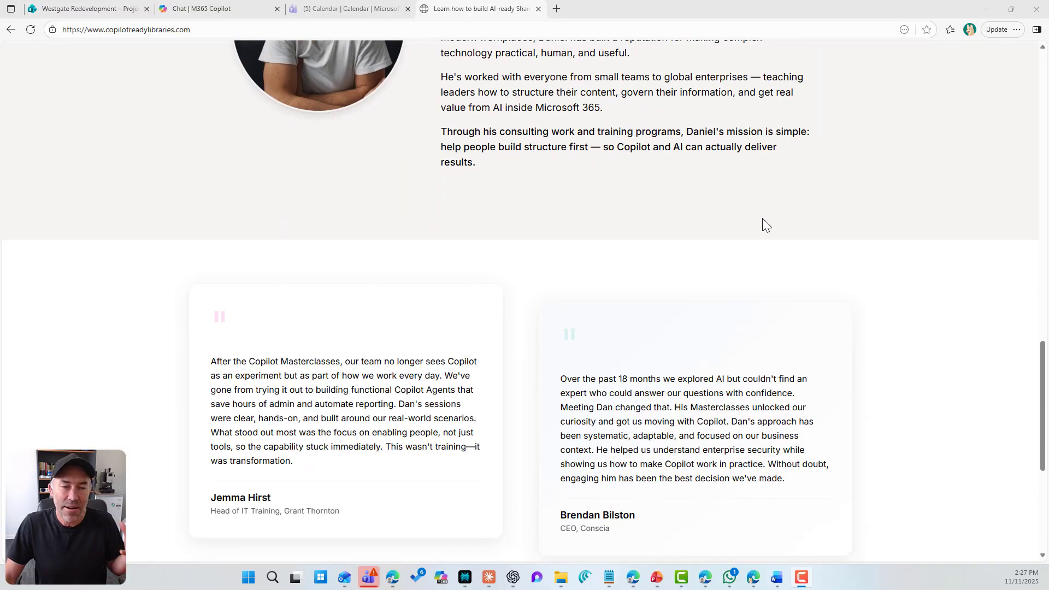
{"action": "scroll", "coordinate": [762, 218], "scroll_direction": "up", "scroll_amount": 3}
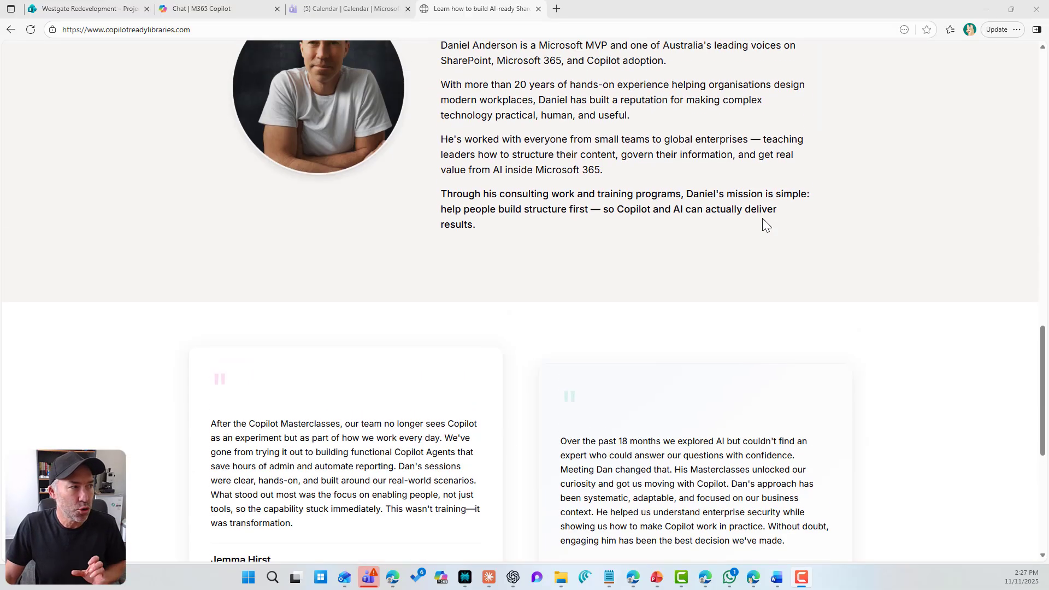